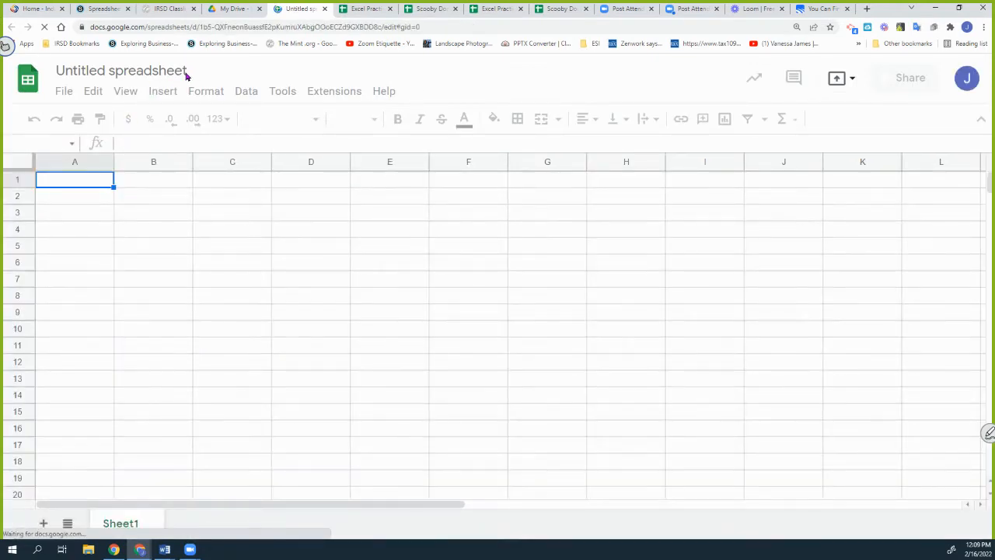
- Name the untitled spreadsheet "Scooby Doo"
left_click(187, 69)
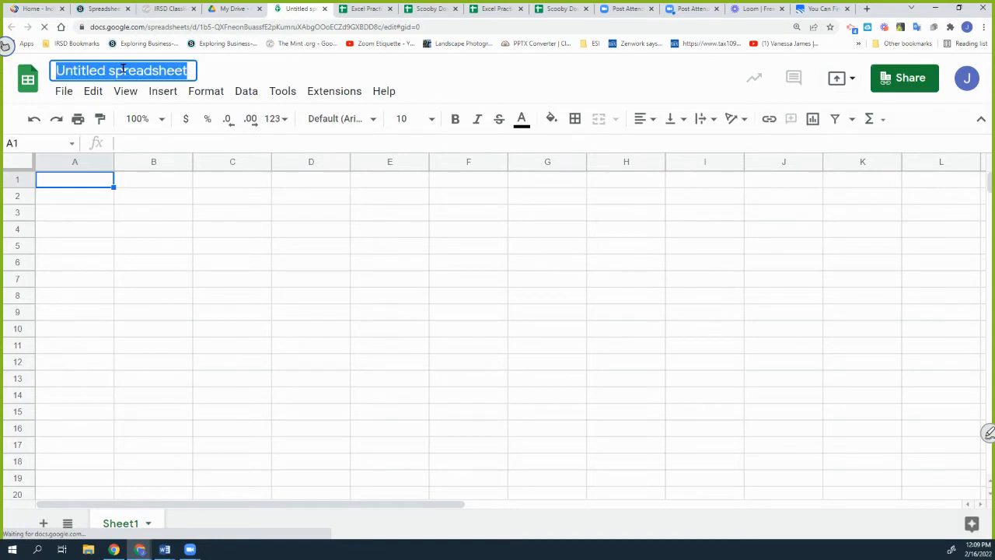
type("Scoo")
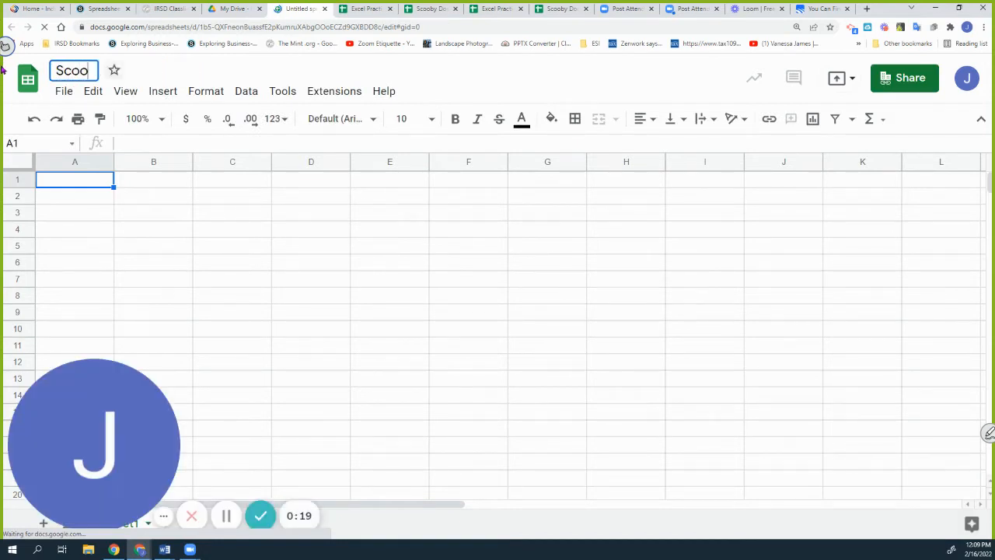
type("by Doo")
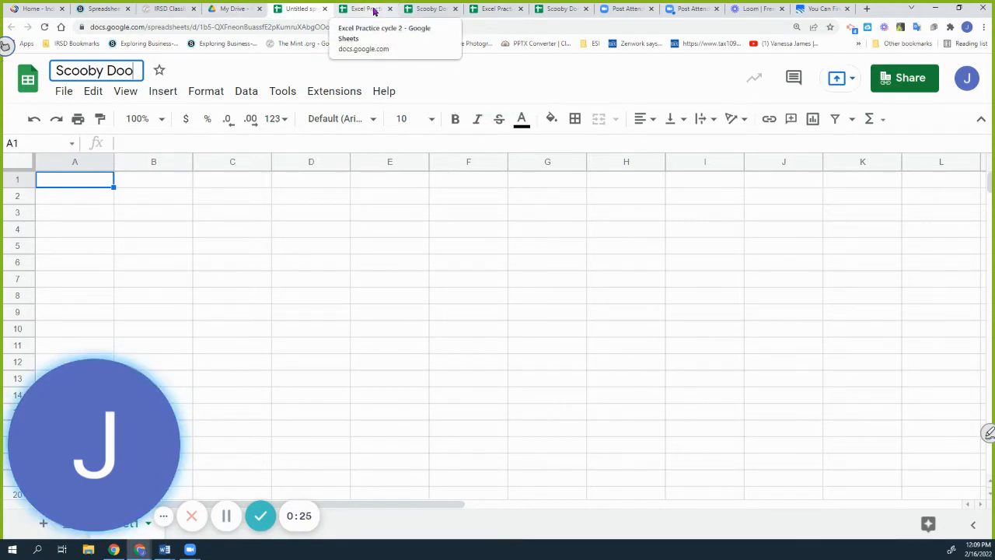
- Find and switch to the other open Scooby Doo spreadsheet that holds the Day 1 to Day 4 data
left_click(373, 10)
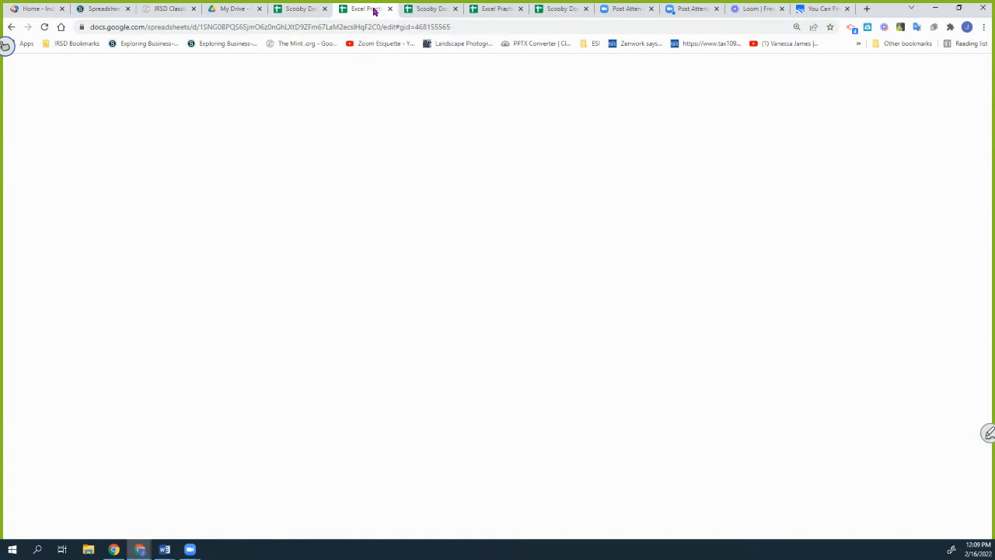
left_click(433, 10)
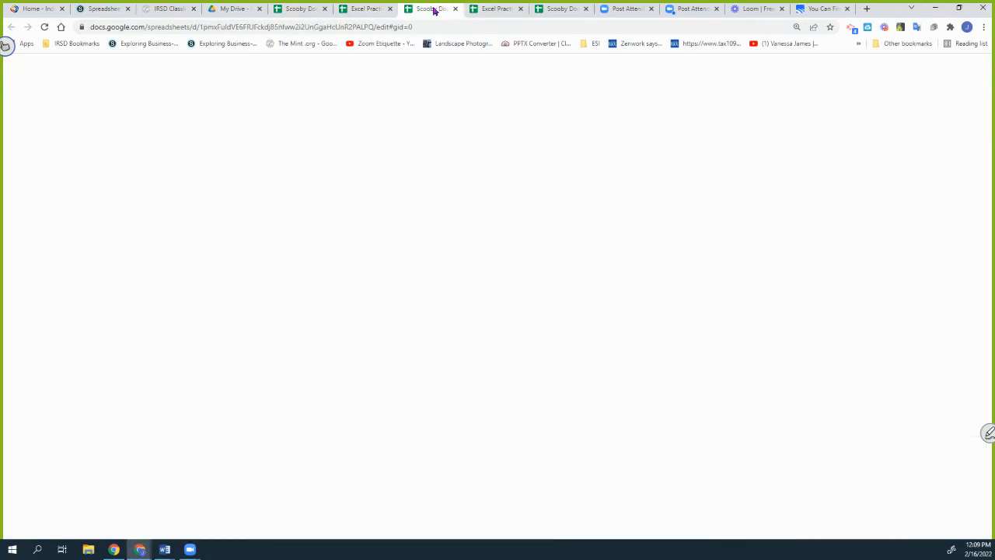
left_click(496, 10)
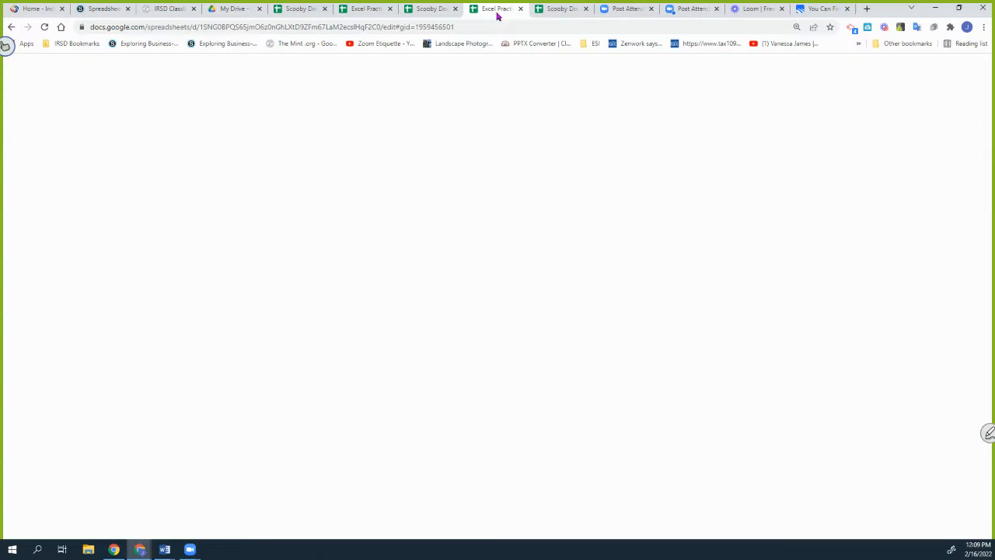
left_click(568, 10)
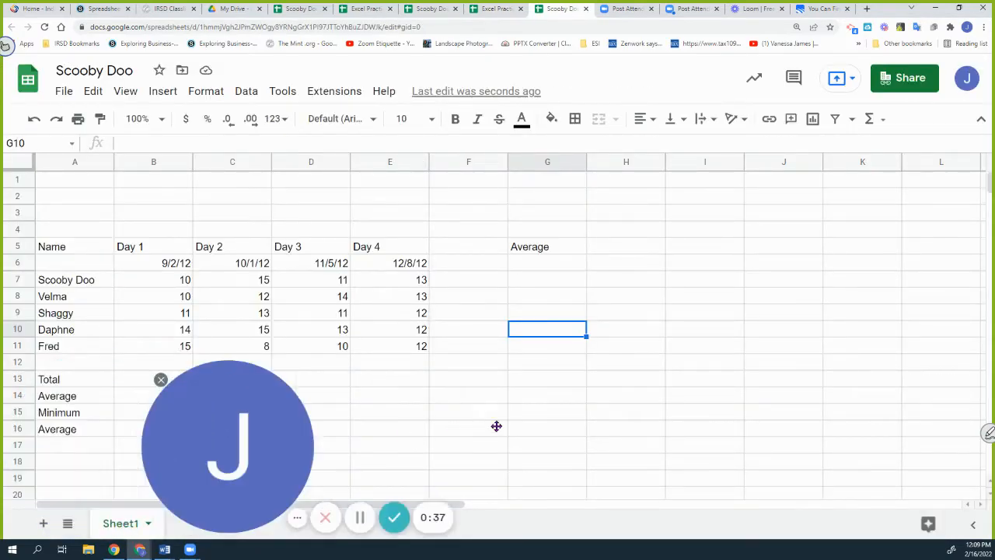
left_click_drag(496, 427, 778, 395)
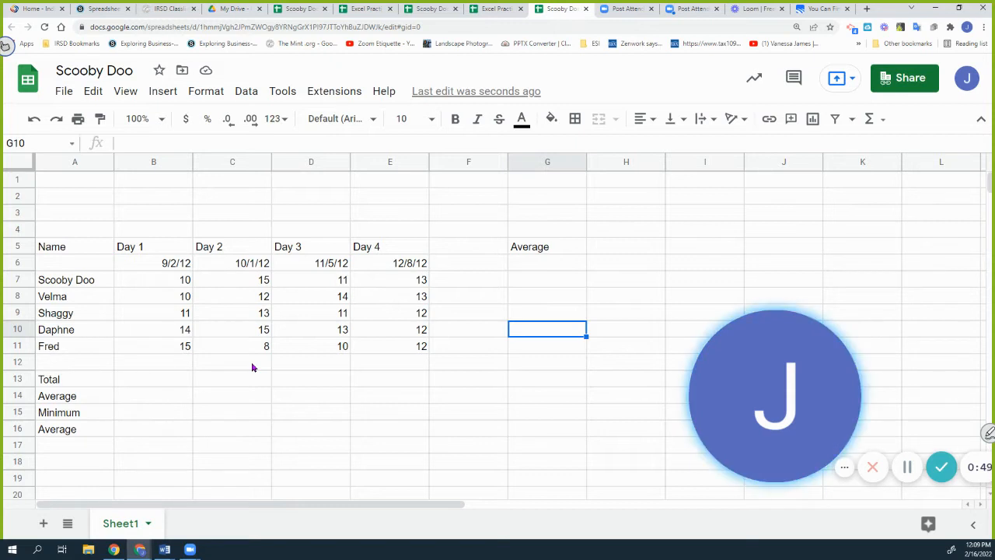
- Enter =Average in cell G7, the Average column of the Scooby Doo row
left_click(543, 282)
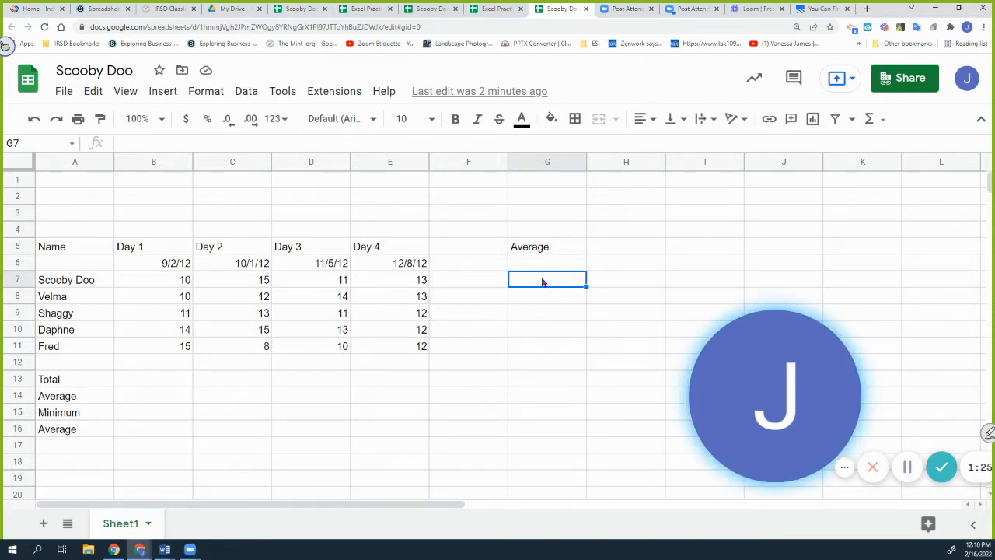
type("=")
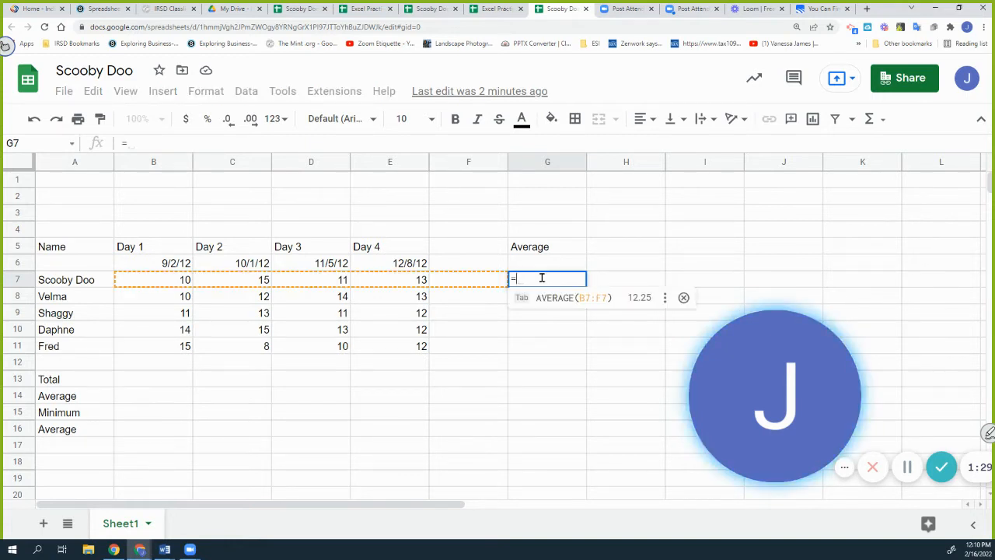
type("Average")
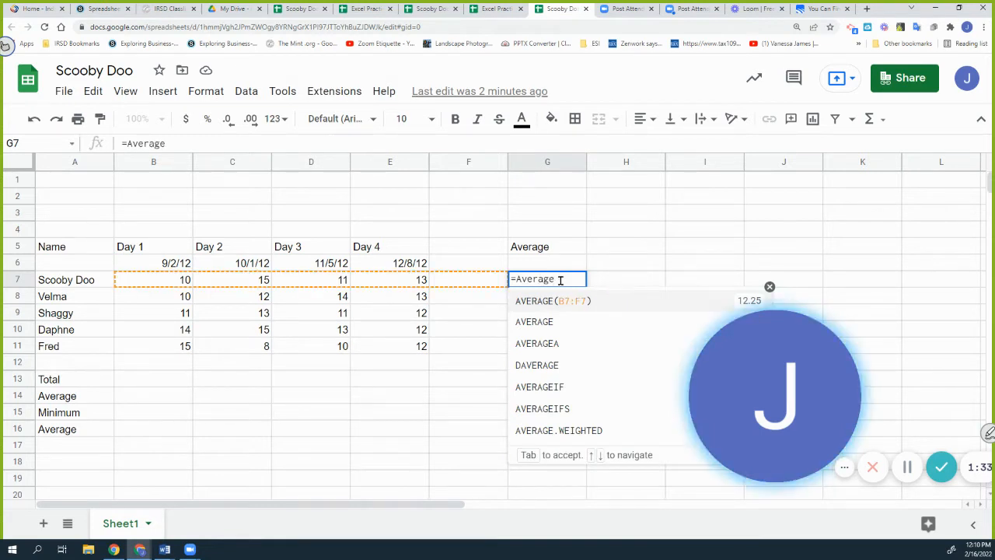
left_click(163, 283)
left_click_drag(184, 285, 364, 293)
left_click(539, 285)
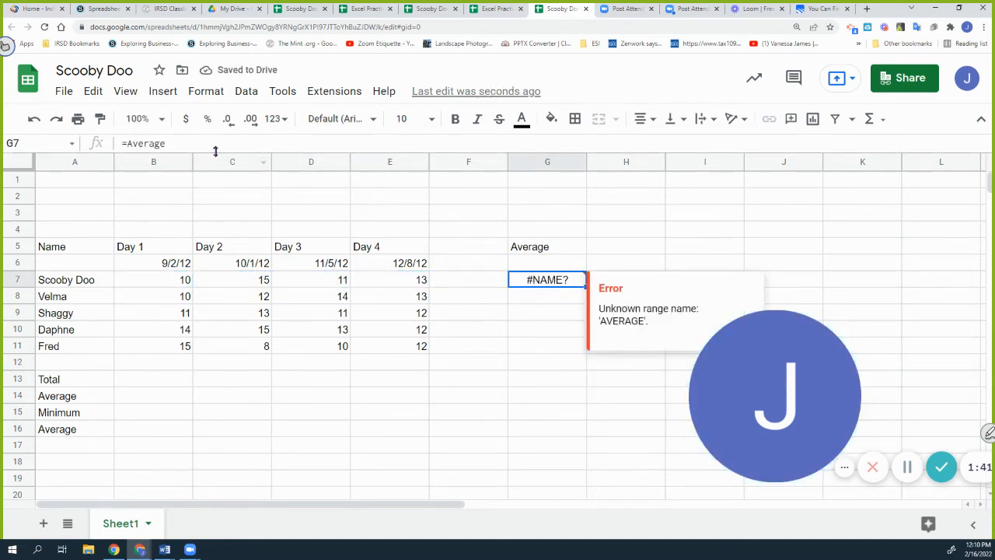
- Complete the G7 formula as =Average(B7:E7) and fill it down through G11 for the remaining names
left_click(192, 144)
type("(")
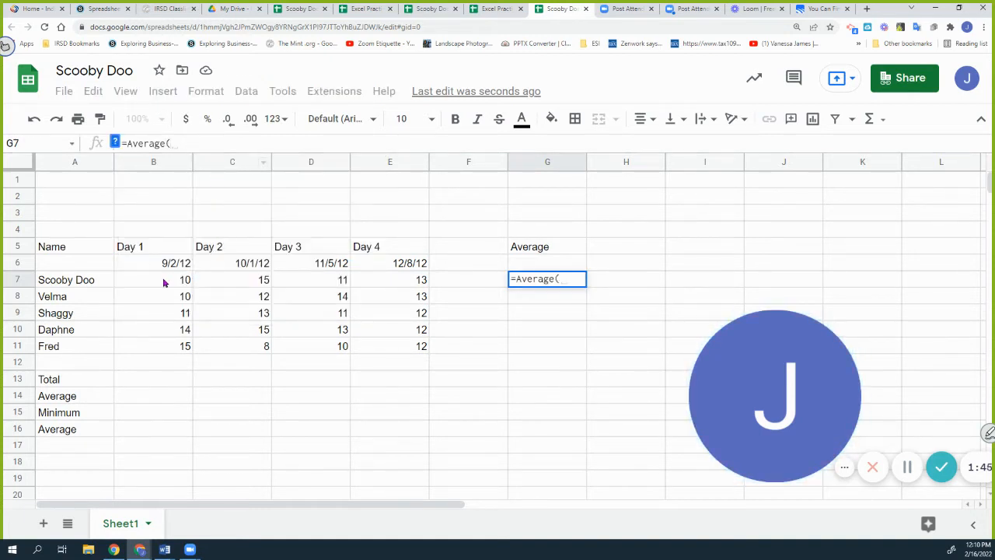
left_click_drag(164, 283, 396, 283)
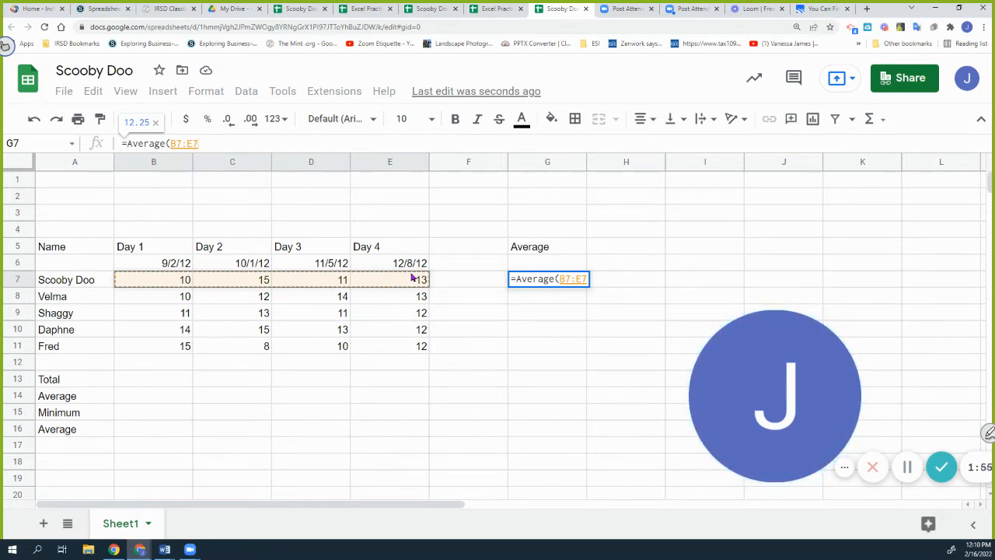
type(")")
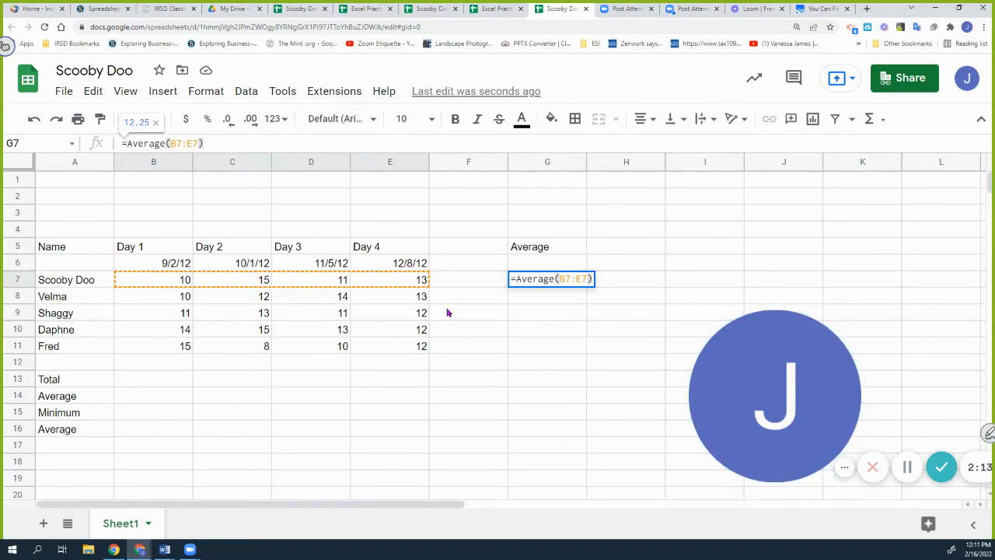
key("Return")
left_click(578, 280)
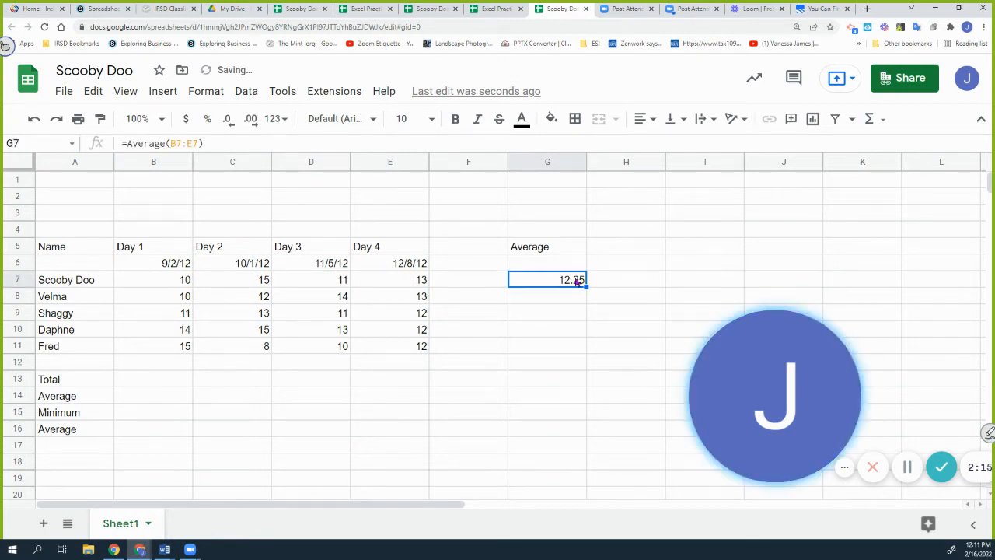
left_click_drag(586, 286, 591, 360)
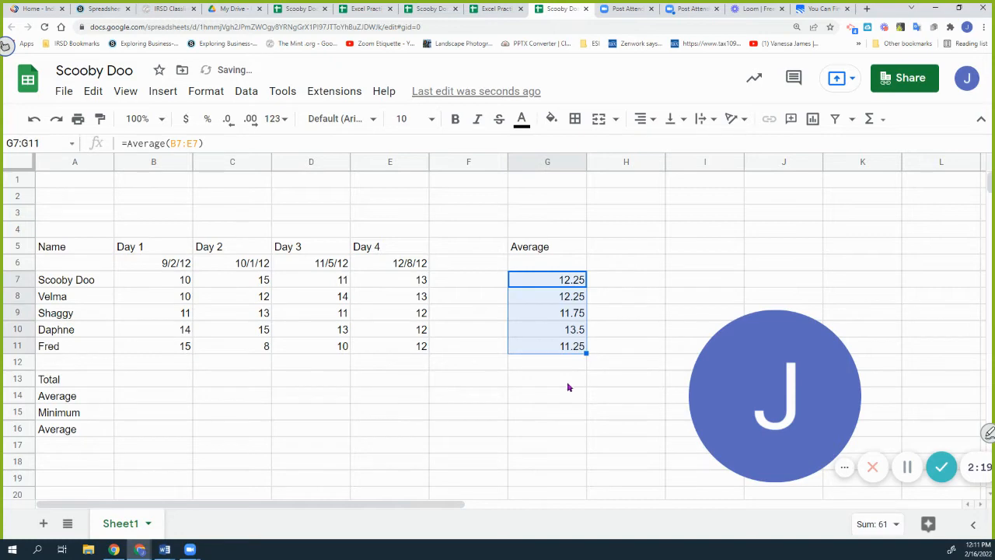
- Insert =SUM(B7:B11) in the Total row's cell B13 and fill it across to E13
left_click(164, 380)
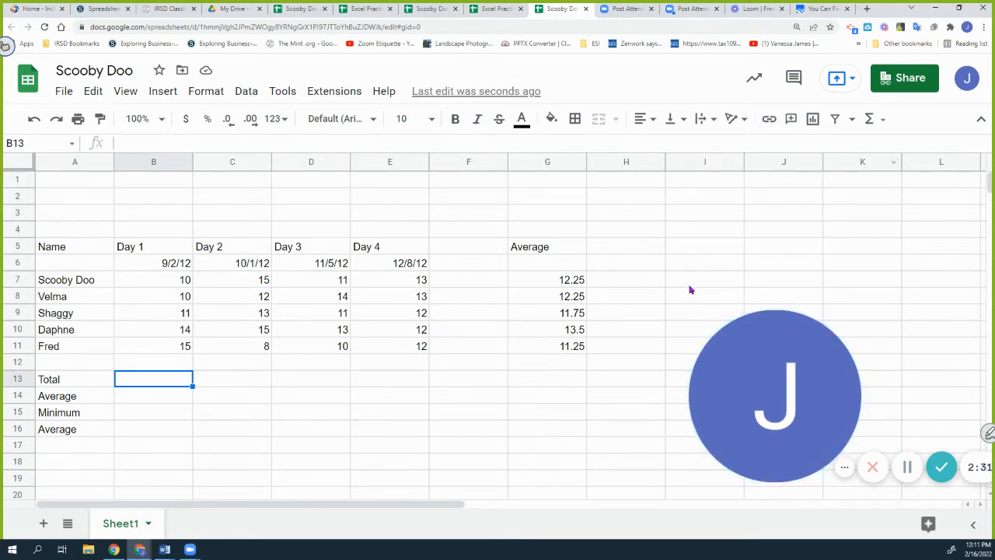
left_click(882, 121)
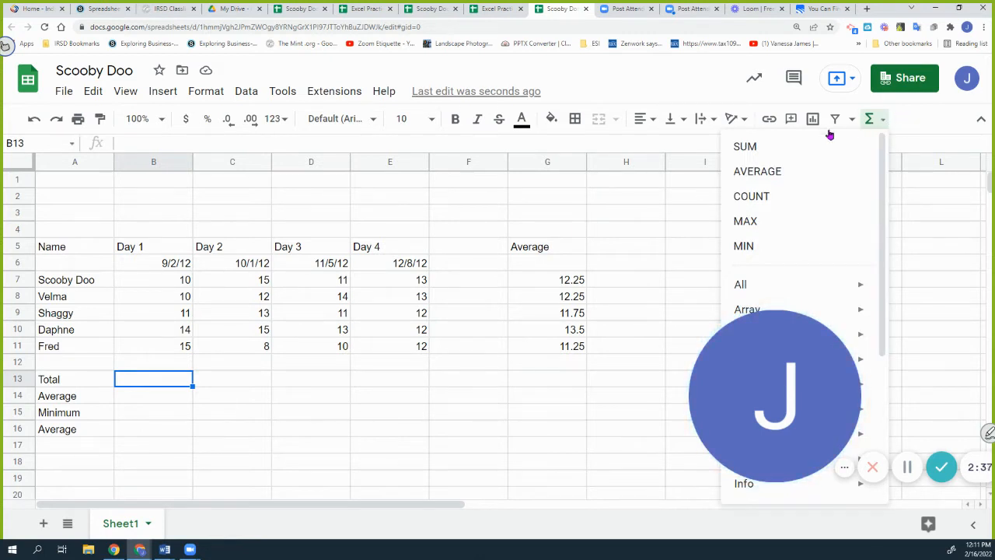
left_click(748, 153)
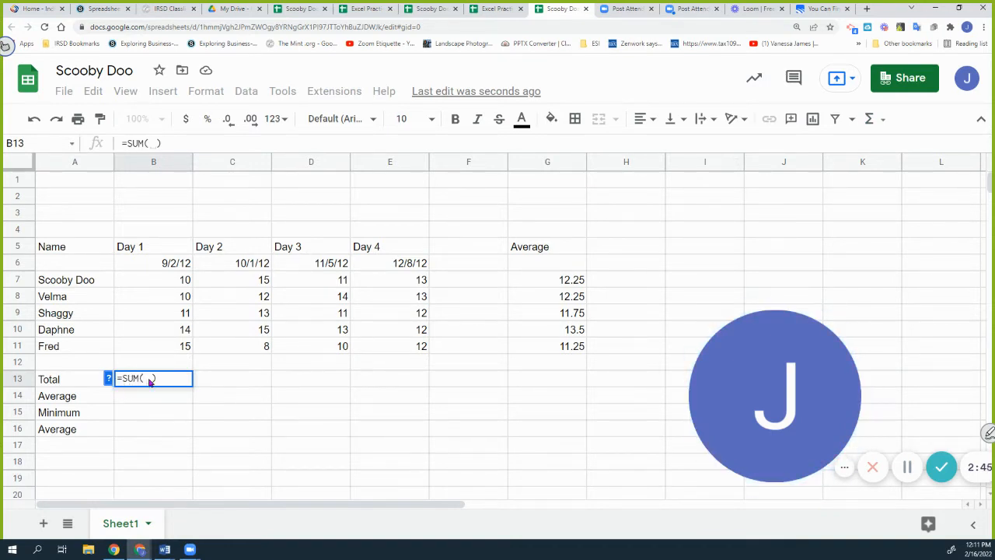
left_click(166, 282)
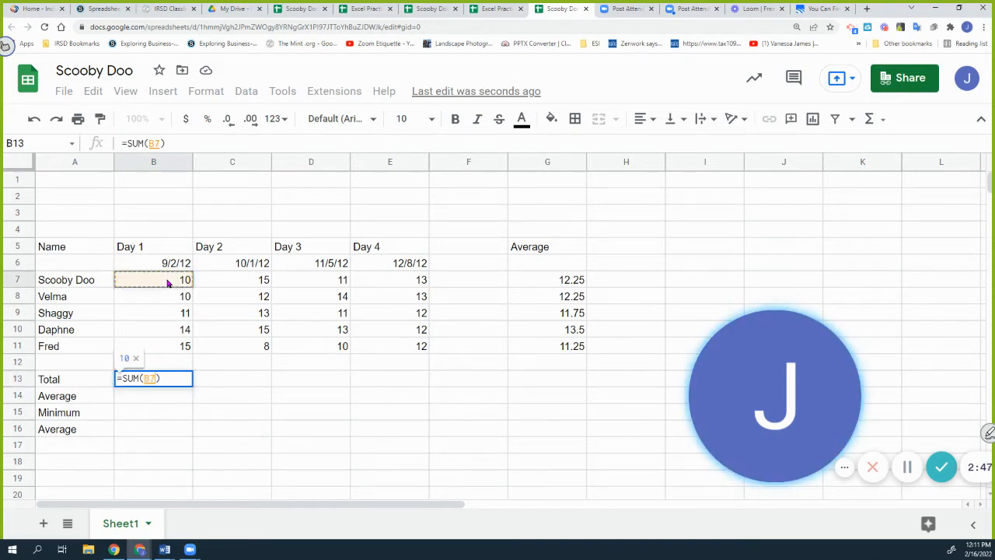
left_click_drag(167, 289, 168, 350)
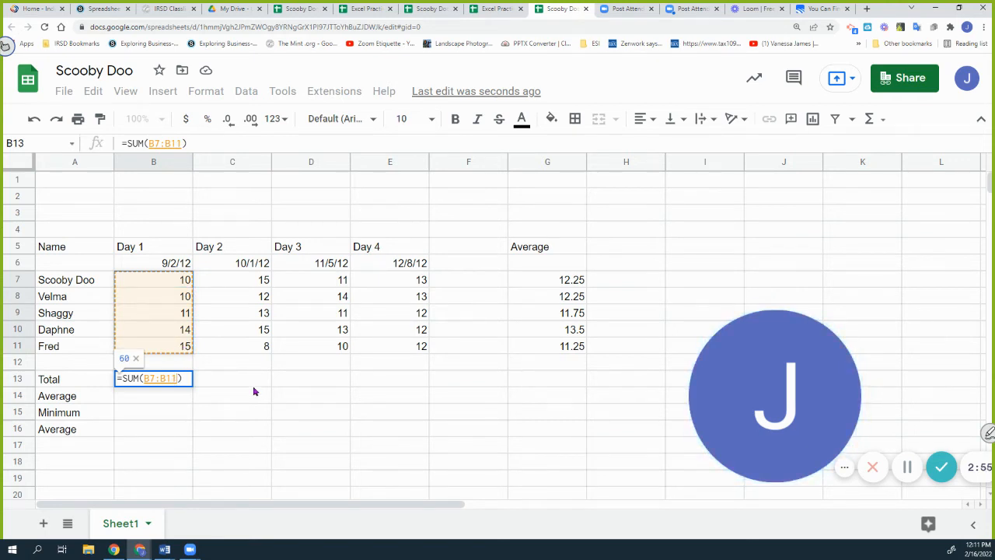
key("Return")
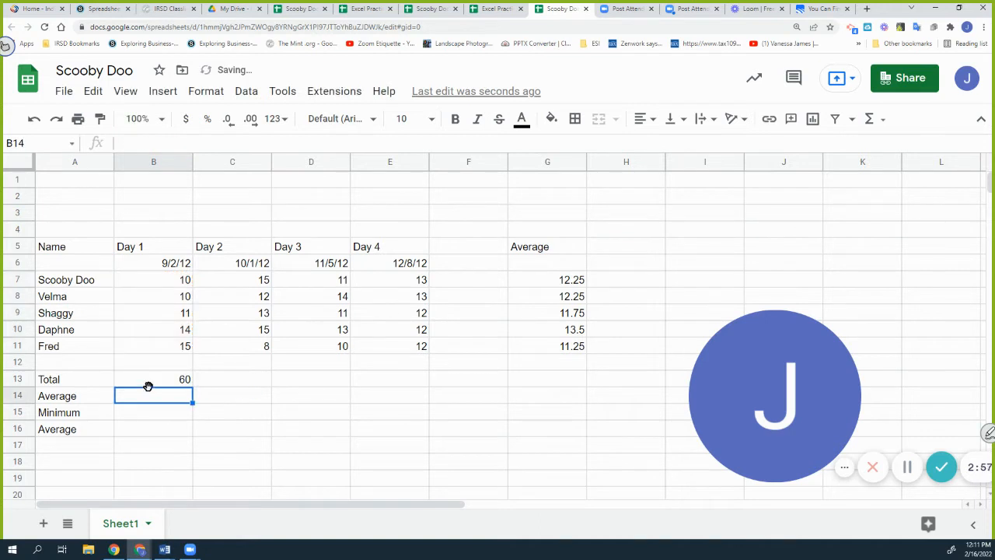
left_click(179, 385)
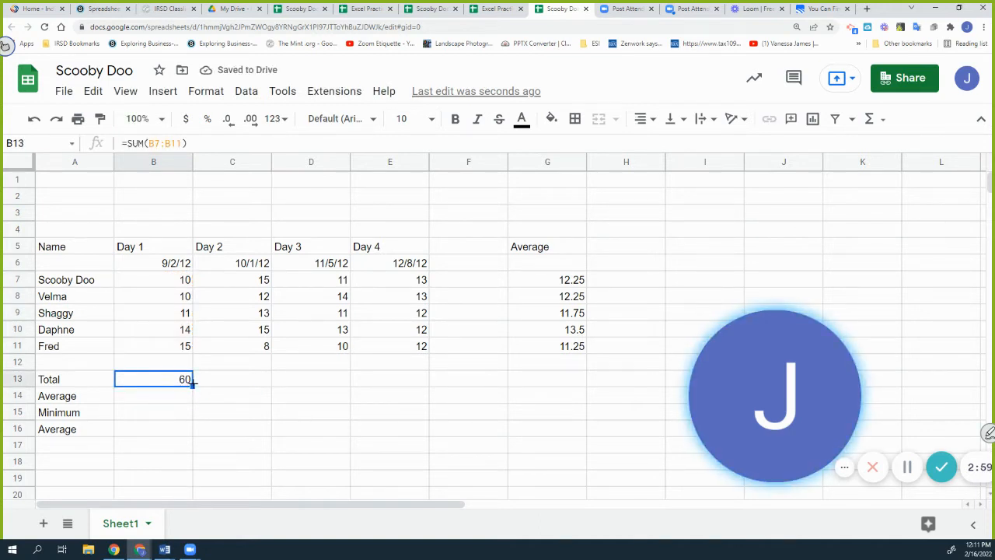
left_click_drag(192, 385, 392, 389)
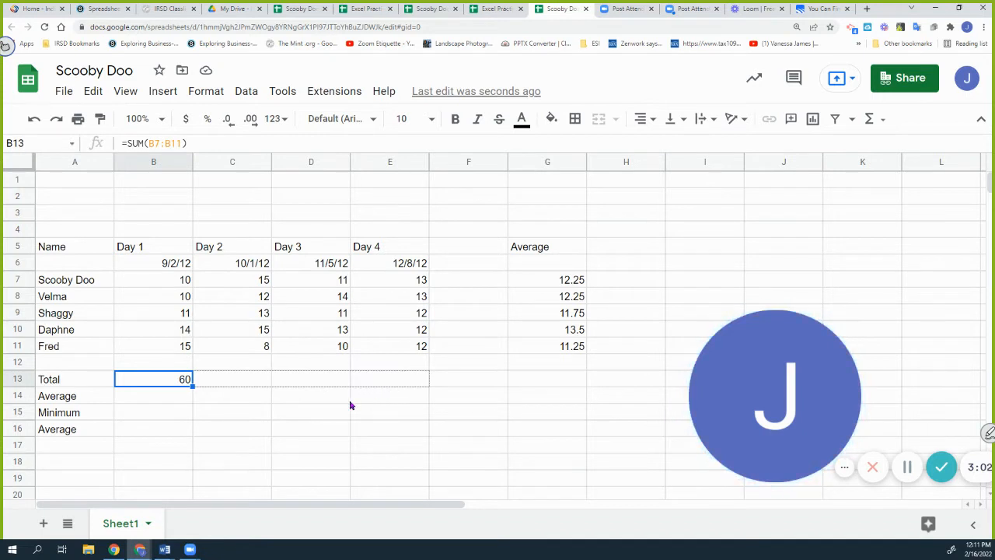
- Insert =AVERAGE(B7:B11) in the Average row's cell B14 and fill it across to E14
left_click(153, 402)
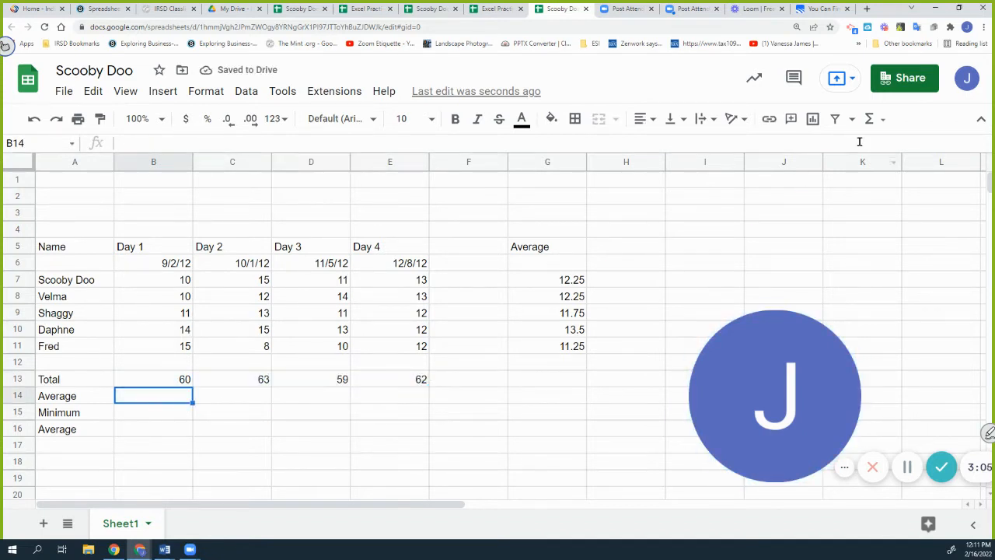
left_click(882, 119)
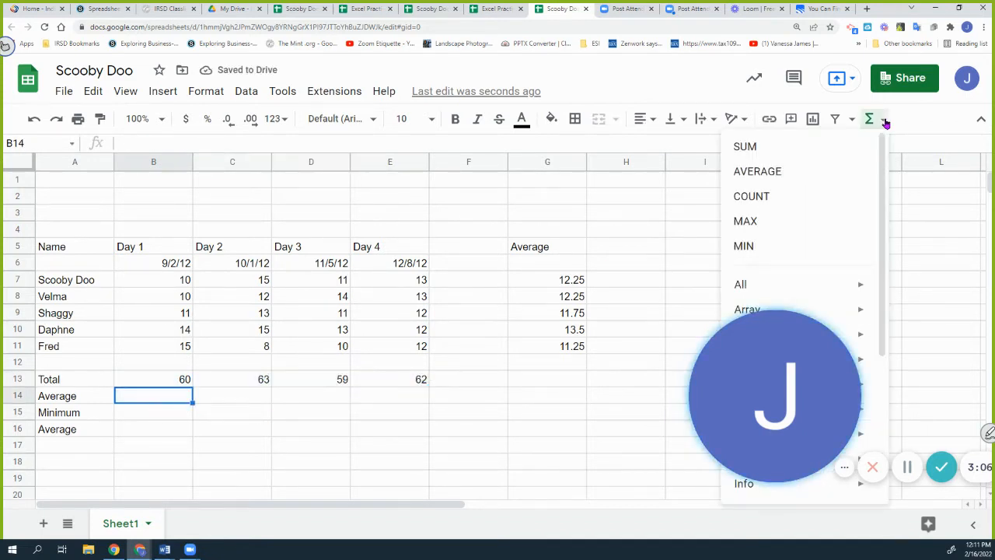
left_click(770, 171)
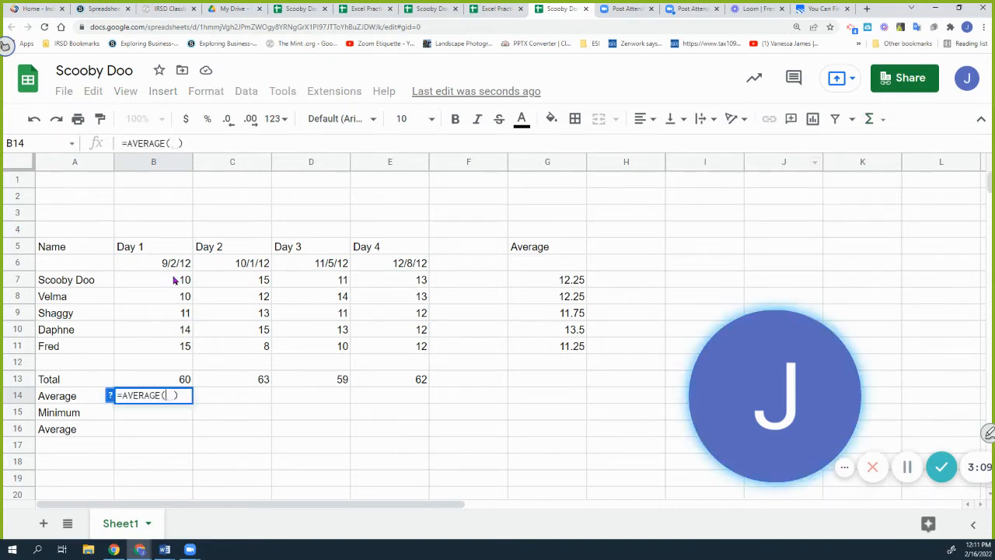
left_click_drag(176, 278, 172, 346)
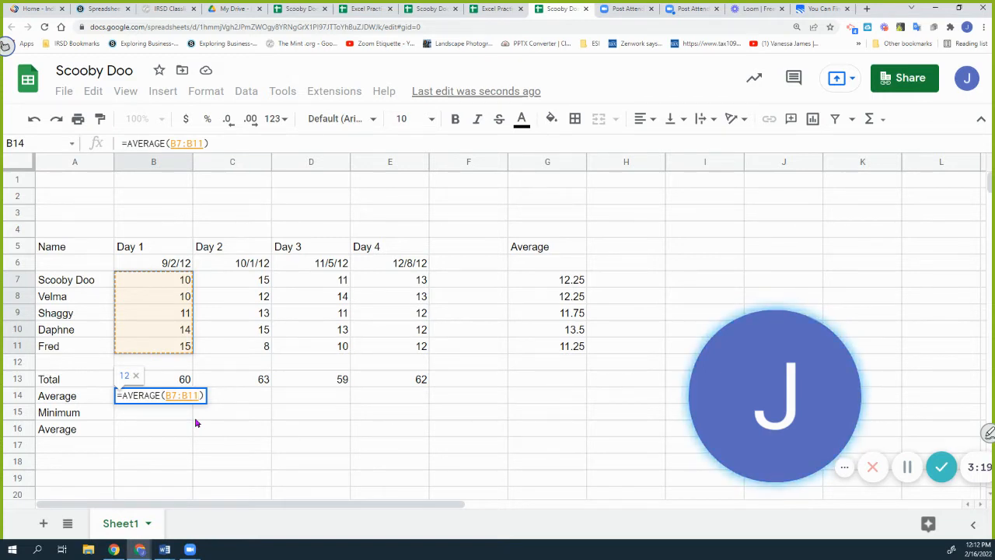
key("Return")
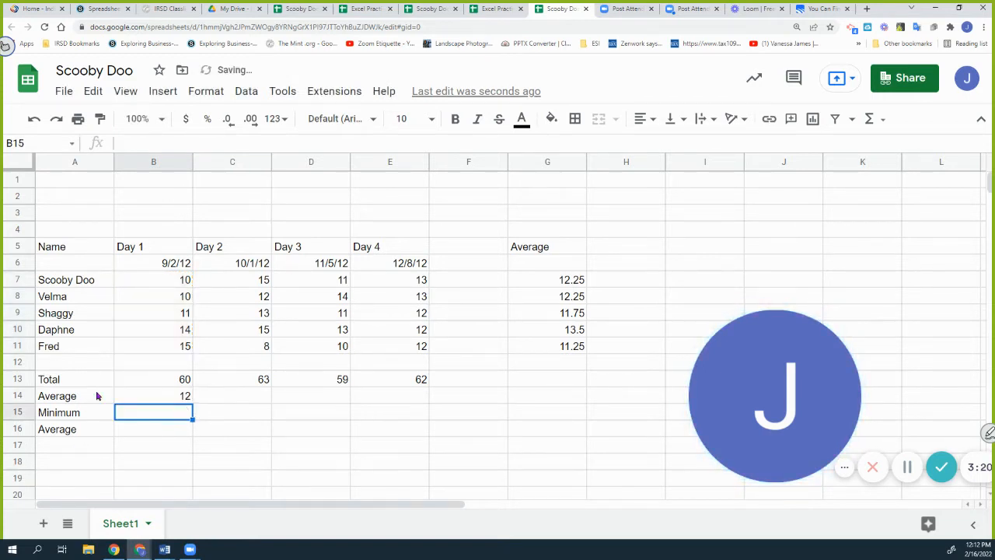
left_click(178, 398)
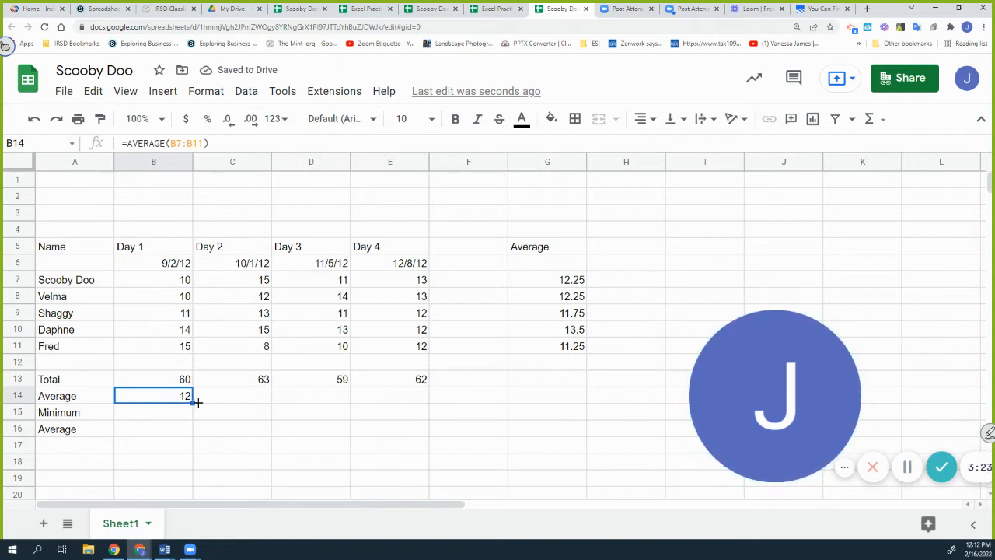
left_click_drag(194, 401, 421, 390)
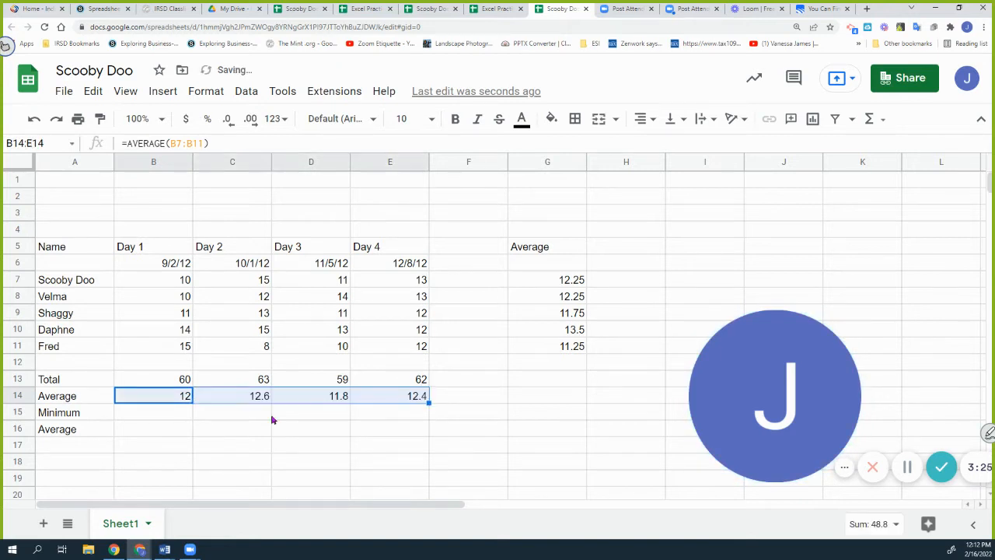
- Insert =MIN(B7:B11) in the Minimum row's cell B15 and fill it across to E15
left_click(175, 413)
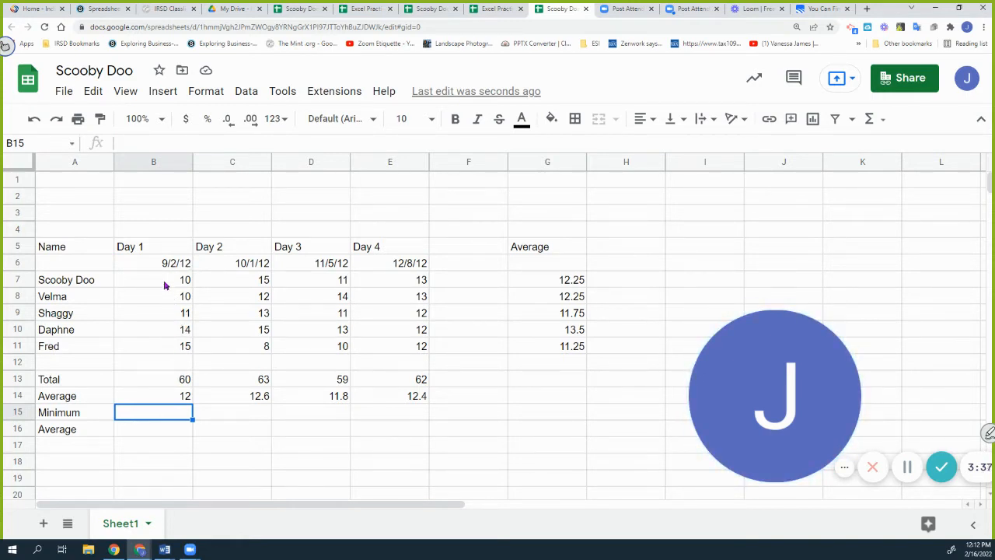
left_click(882, 121)
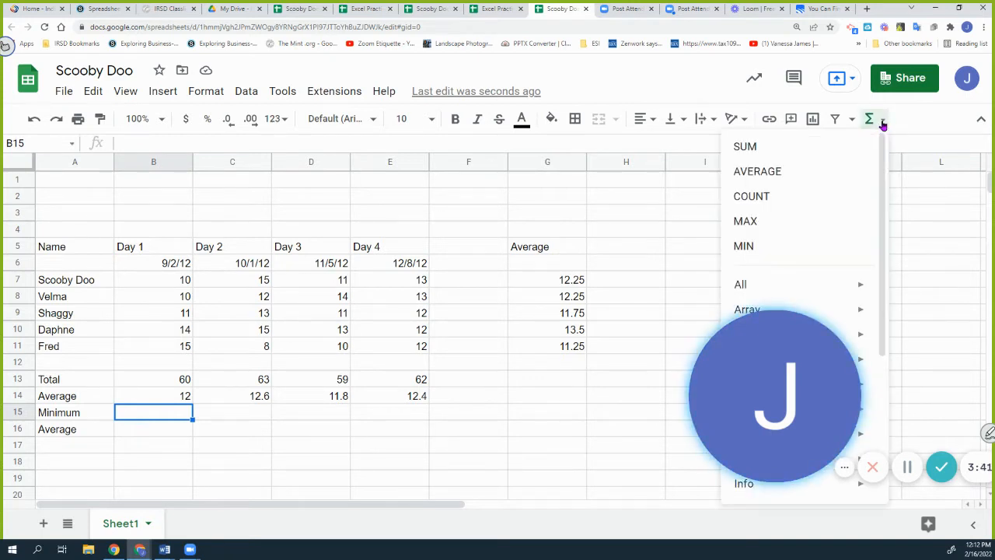
left_click(765, 245)
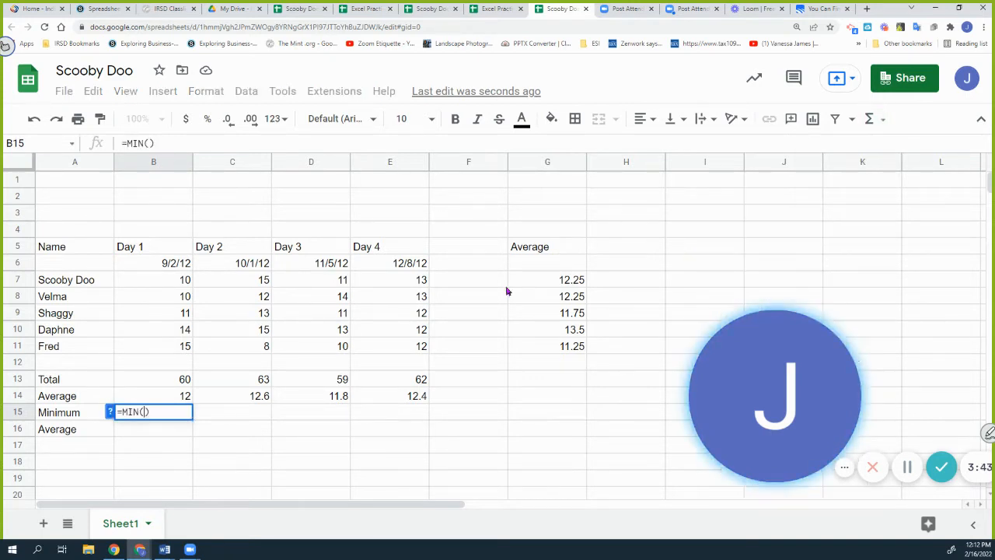
left_click(157, 281)
left_click_drag(163, 301, 164, 351)
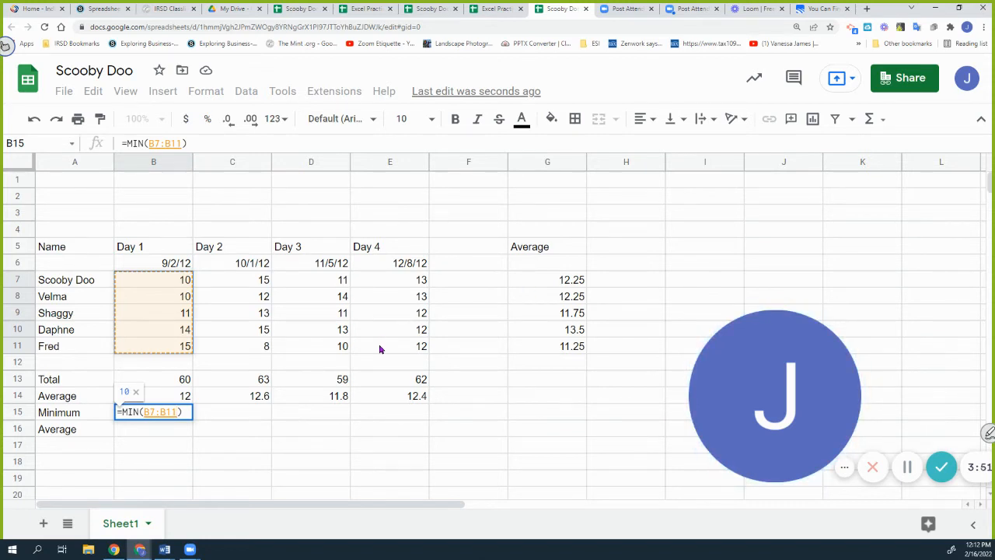
key("Return")
left_click(184, 416)
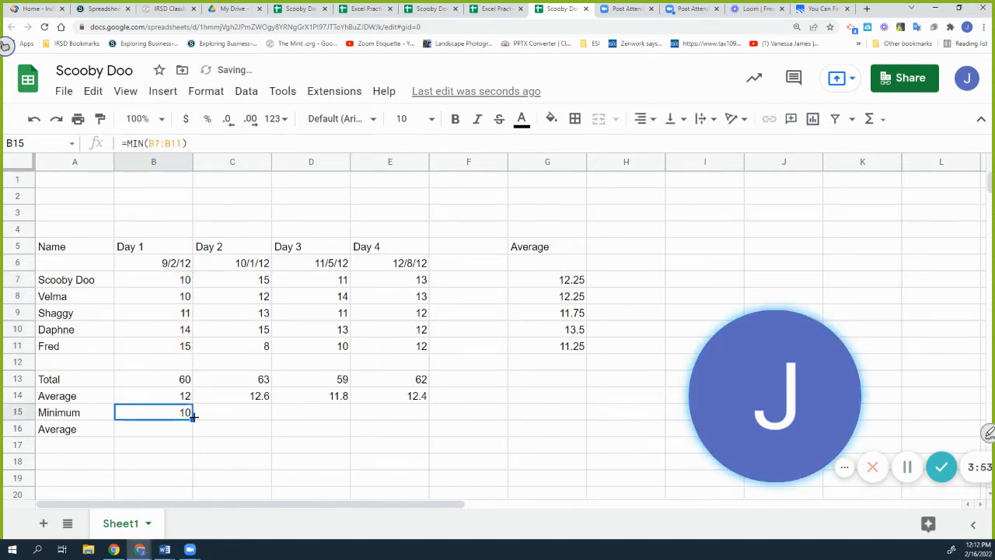
left_click_drag(192, 420, 378, 418)
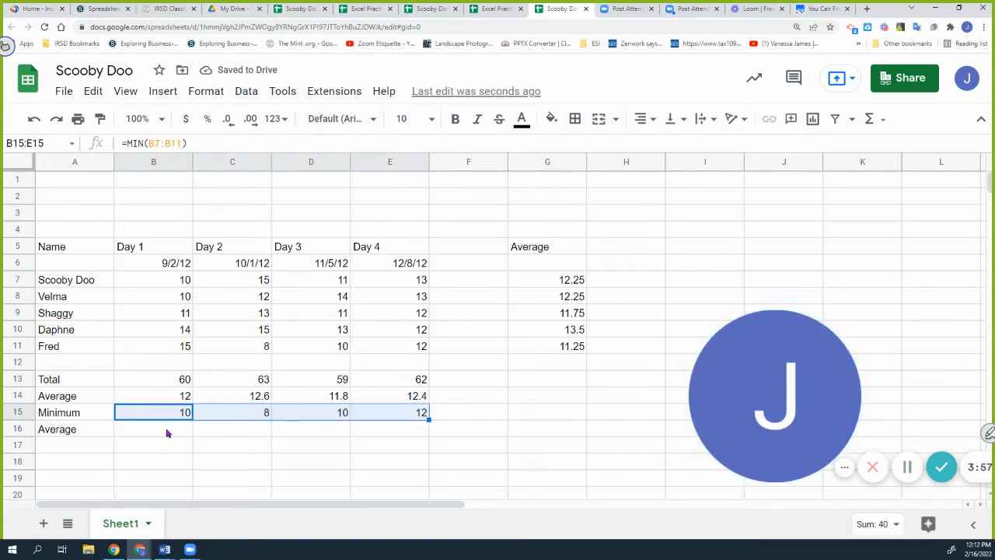
- Replace the row label in cell A16 with Maximum
left_click(89, 435)
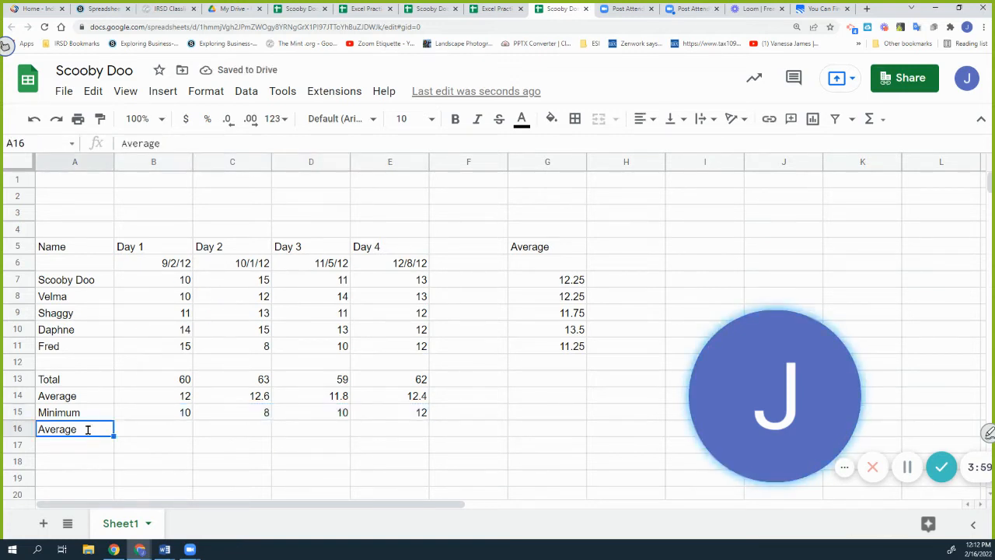
type("Maximum")
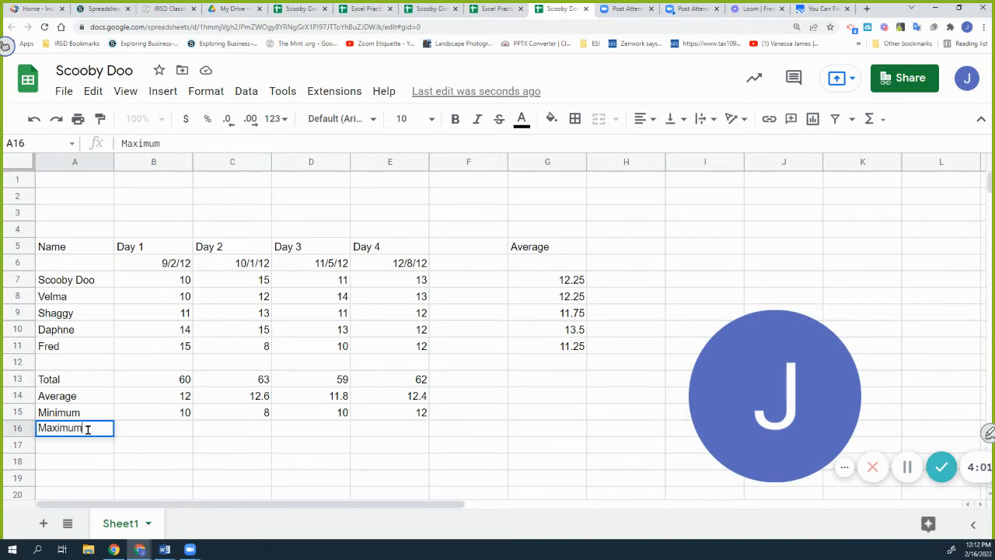
left_click(168, 434)
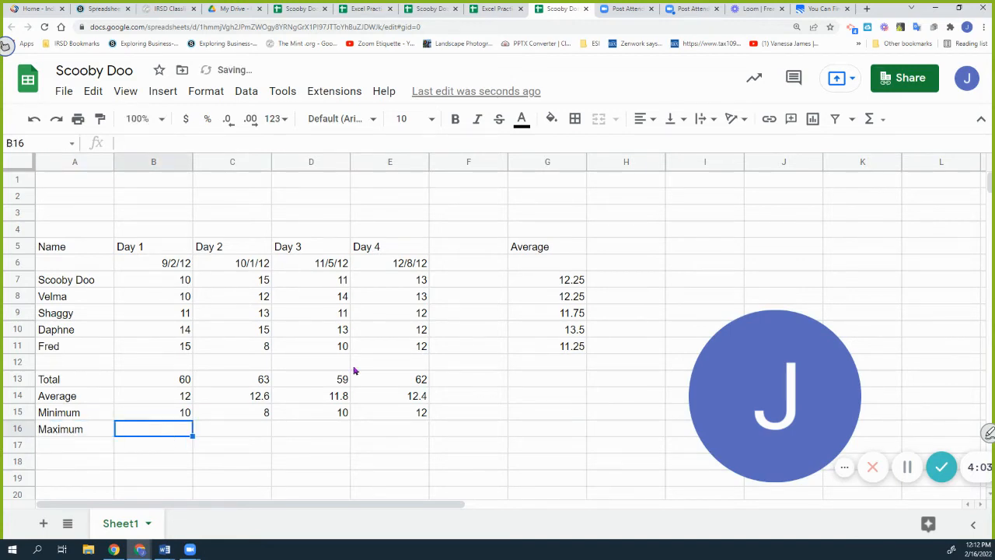
- Insert =MAX(B7:B11) in the Maximum row's cell B16 and fill it across to E16
left_click(882, 121)
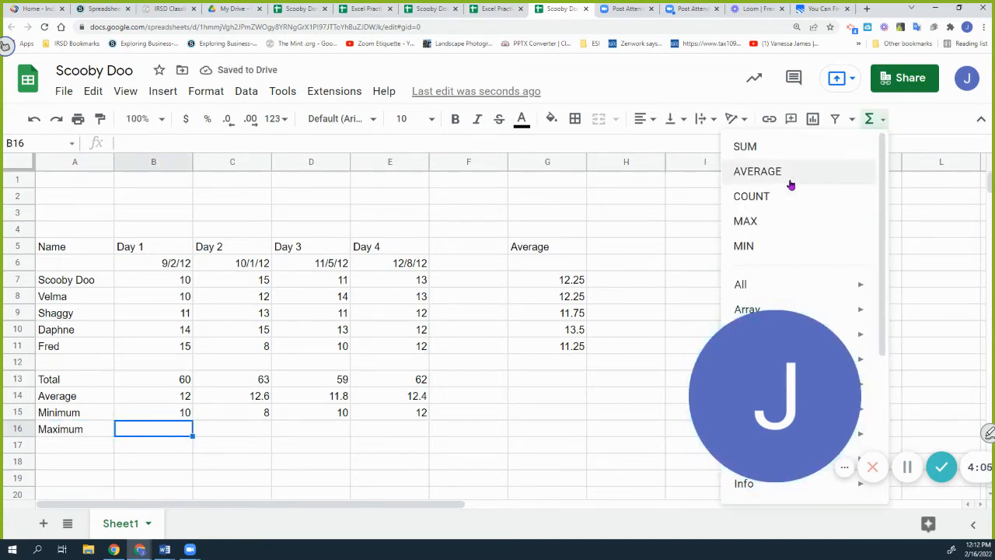
left_click(745, 221)
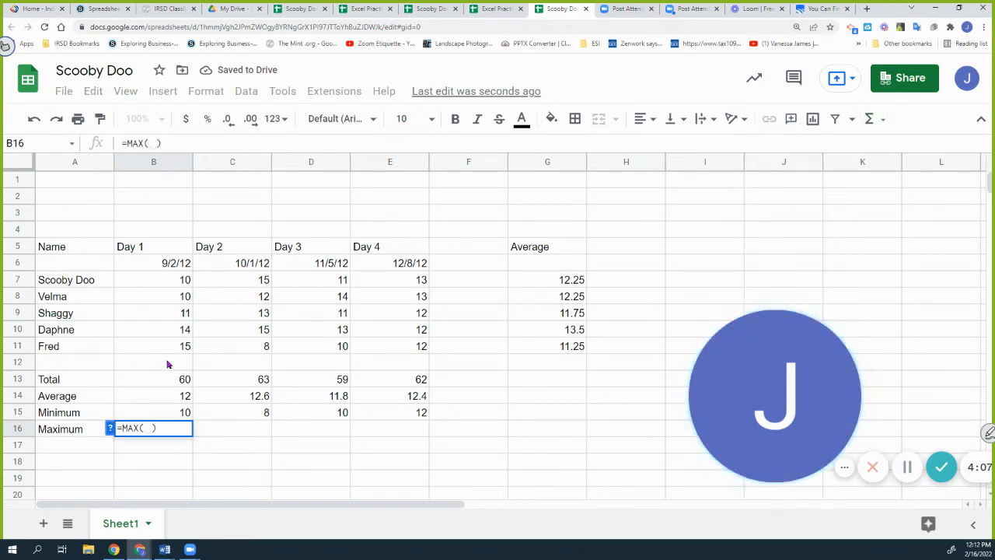
left_click_drag(153, 281, 152, 352)
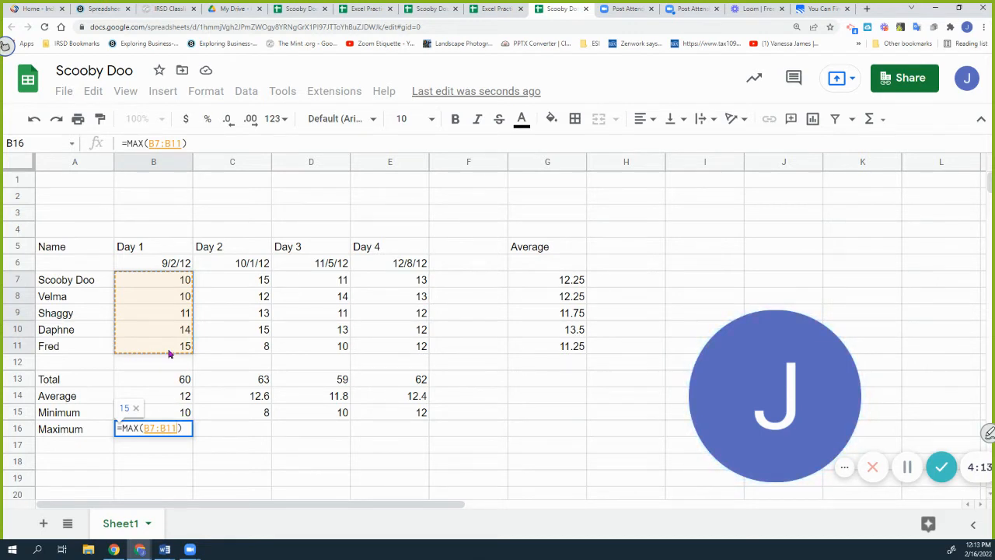
key("Return")
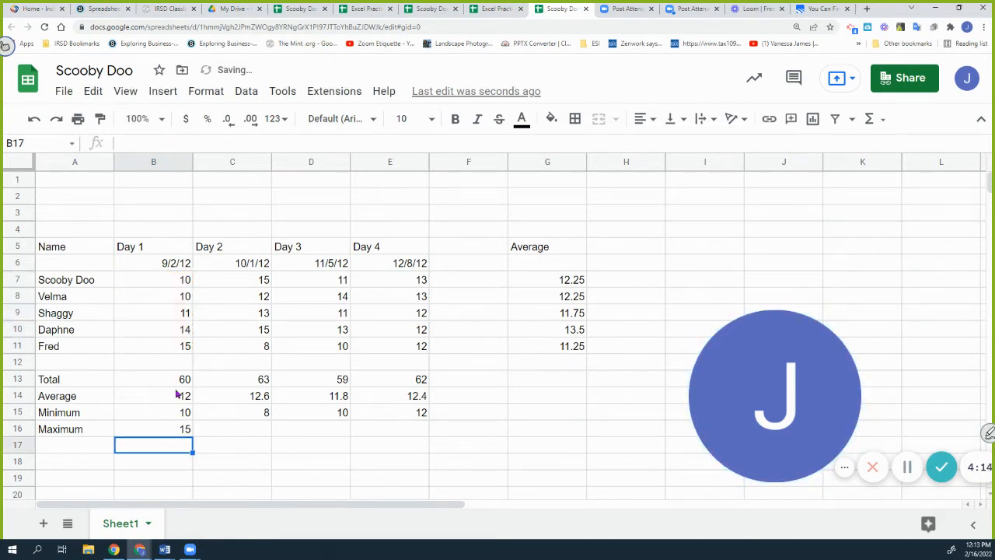
left_click(171, 434)
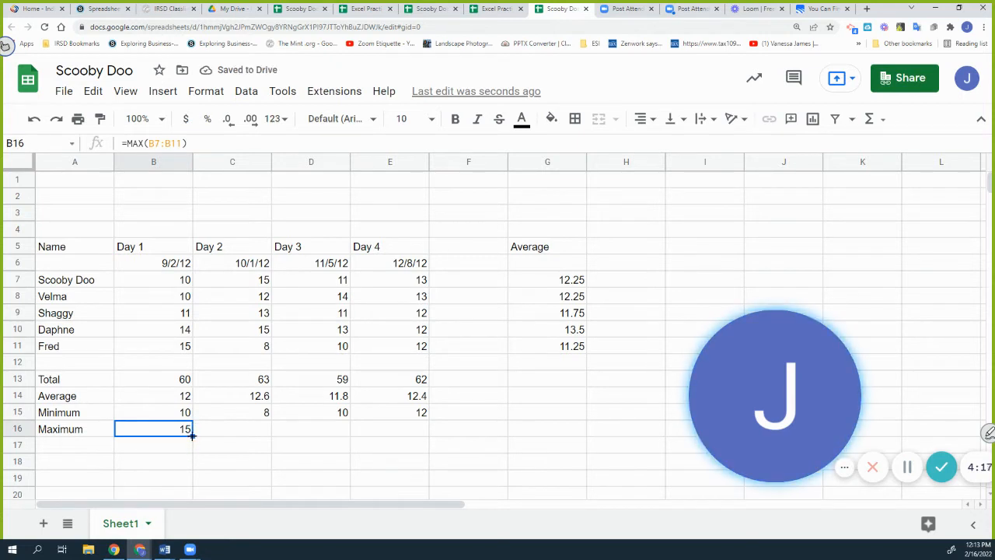
left_click_drag(193, 435, 416, 420)
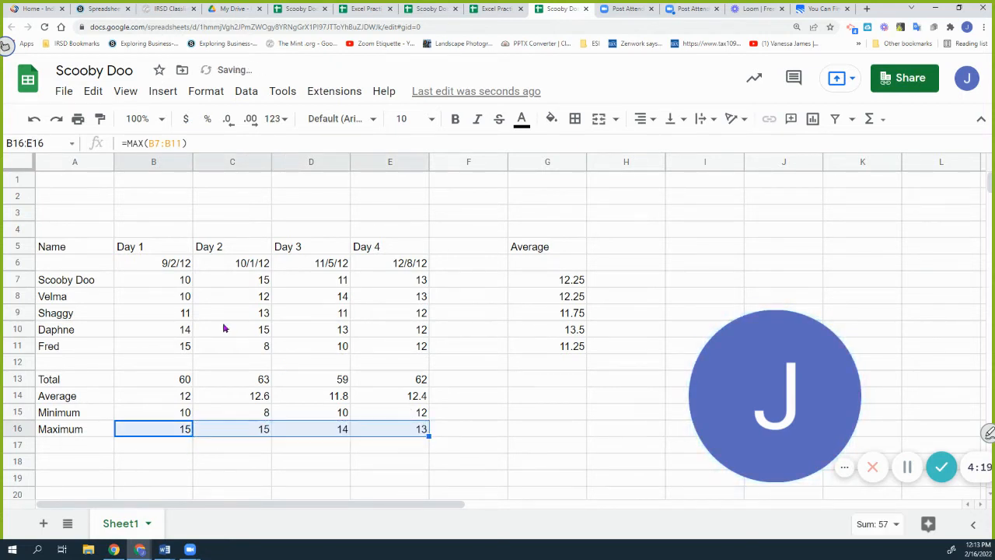
- Apply all borders to the whole table, range A5:G16
left_click(55, 247)
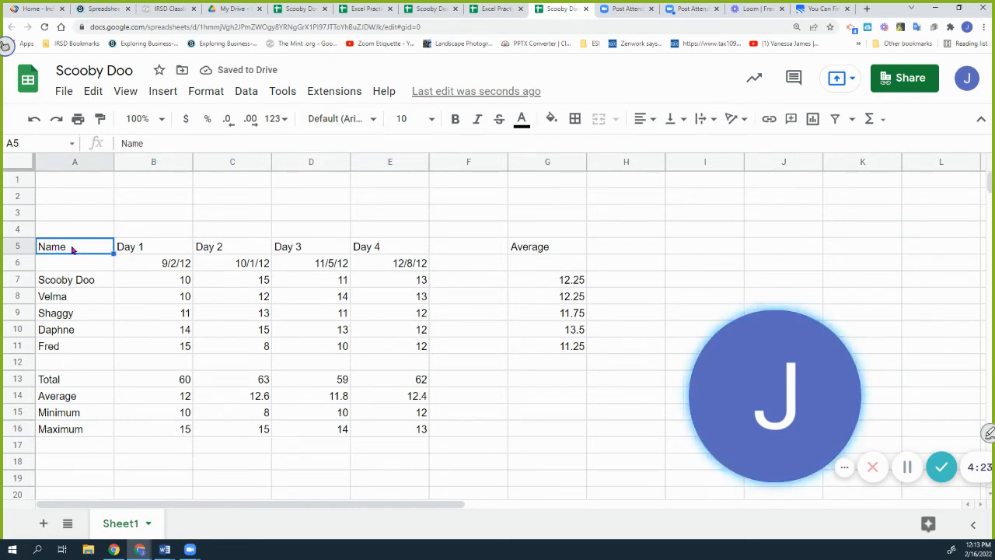
left_click_drag(73, 249, 549, 430)
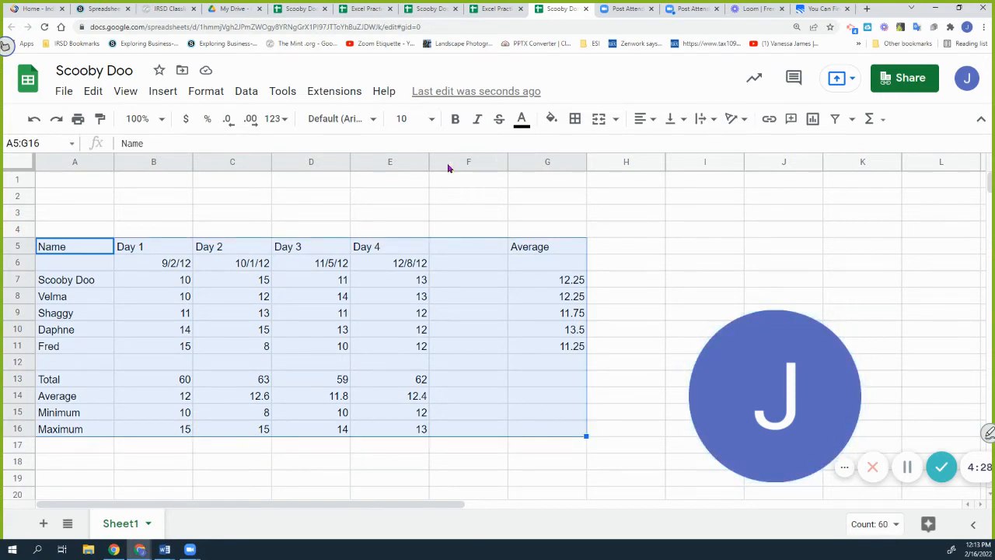
left_click(575, 119)
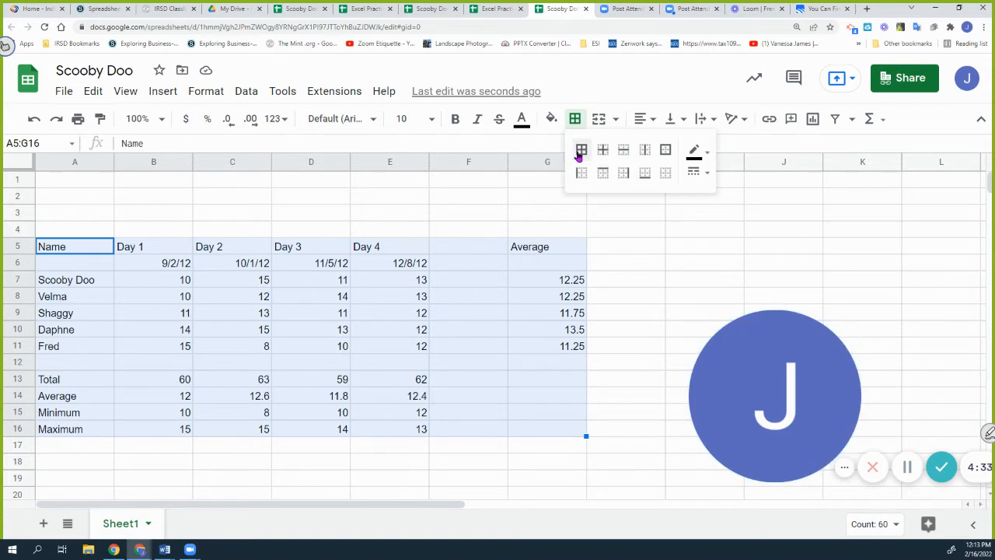
left_click(581, 152)
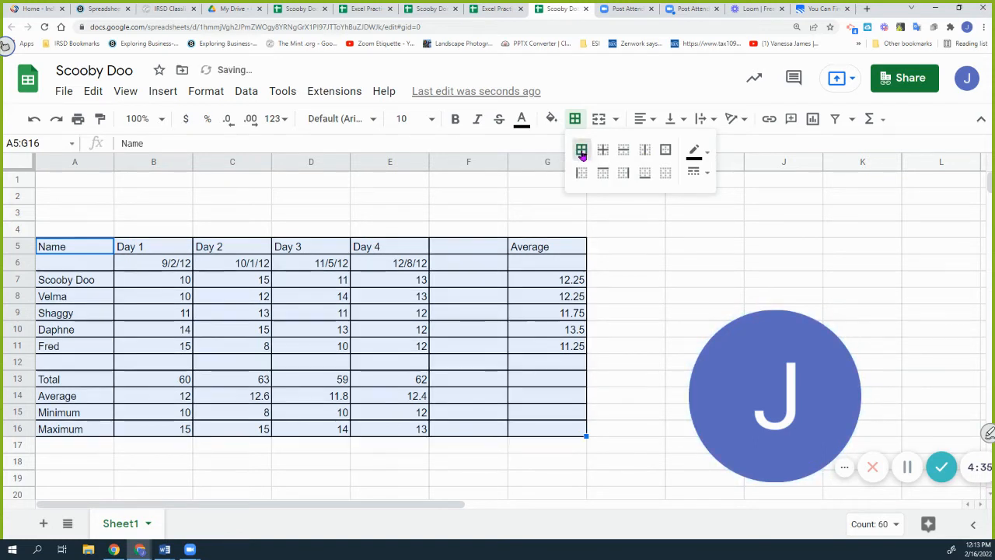
- Center the headings in row 5 horizontally
left_click(18, 251)
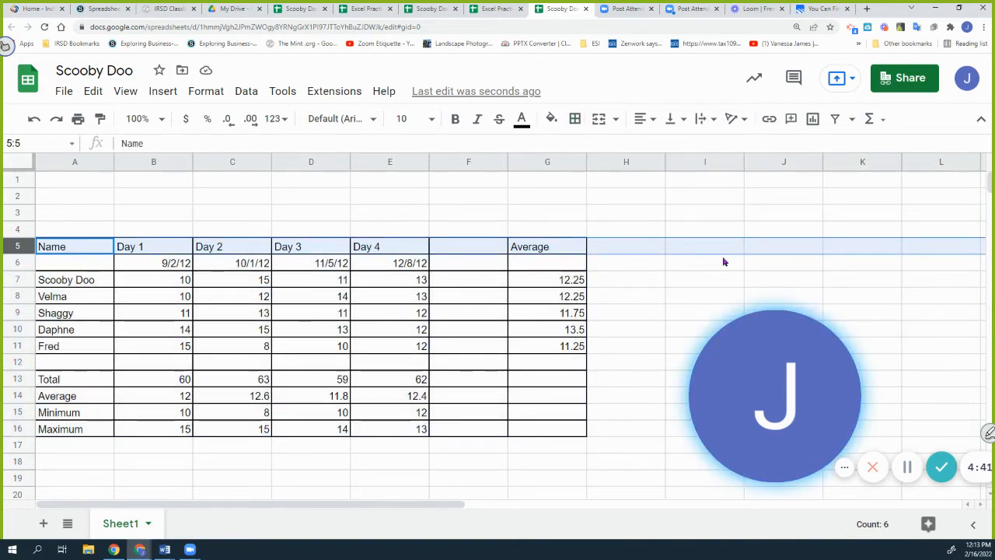
left_click(700, 279)
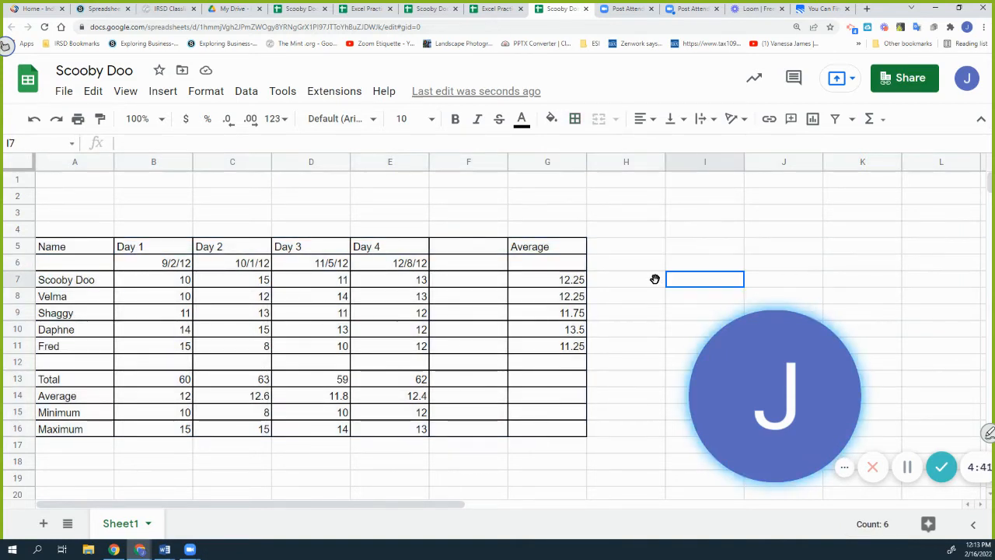
left_click(16, 247)
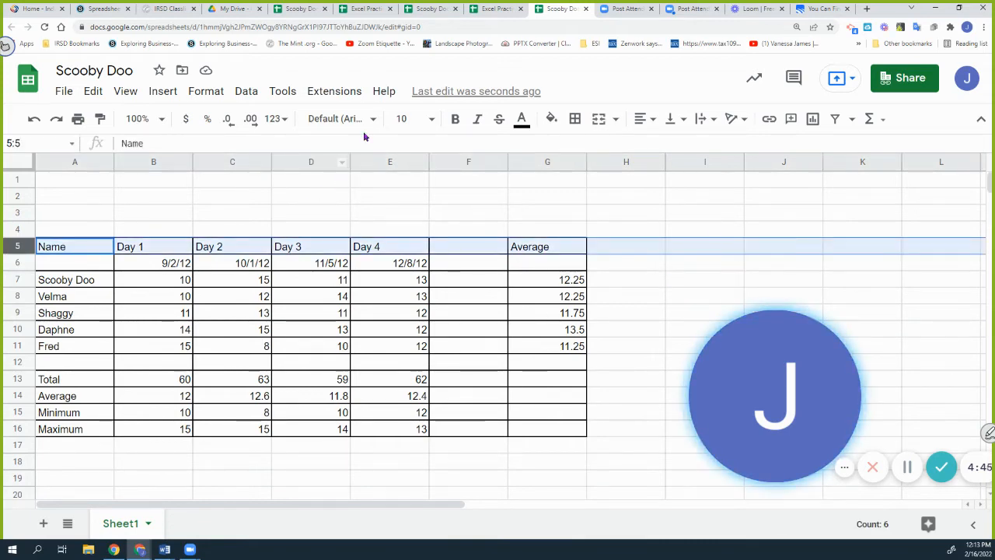
left_click(646, 118)
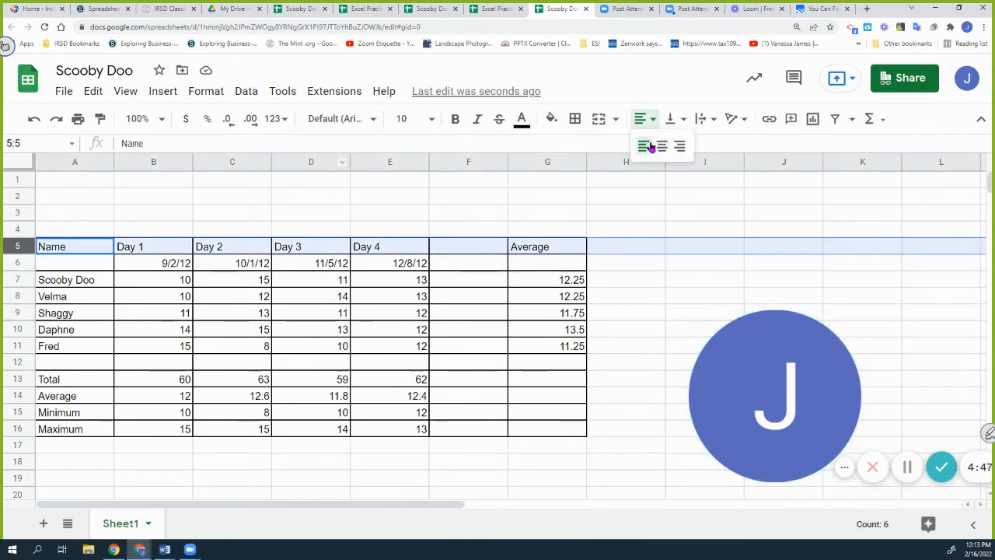
left_click(662, 147)
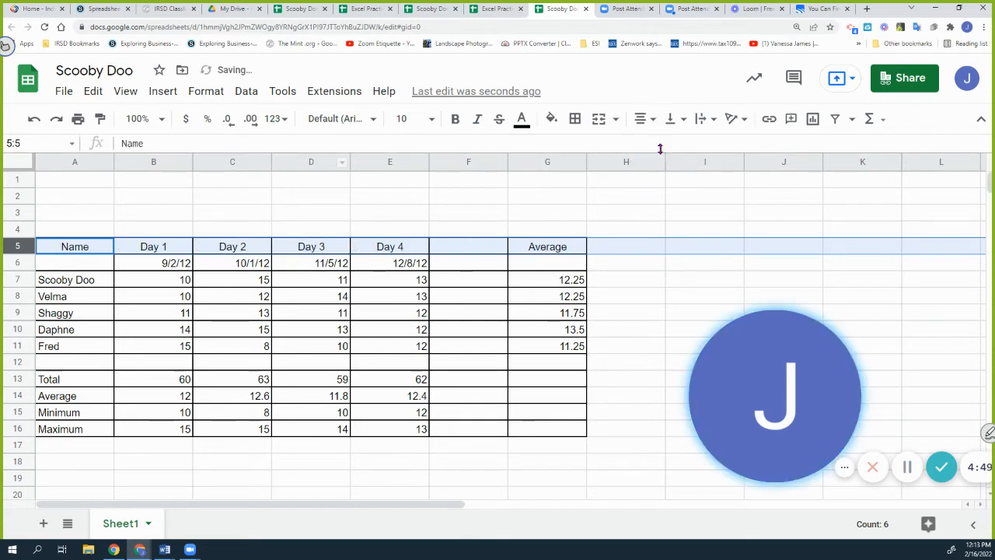
left_click(677, 231)
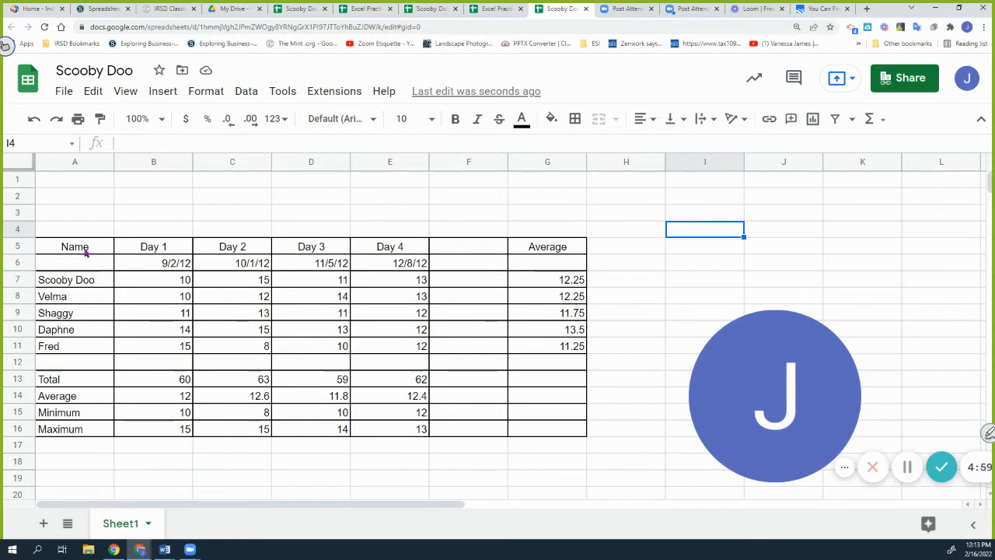
left_click_drag(81, 249, 381, 255)
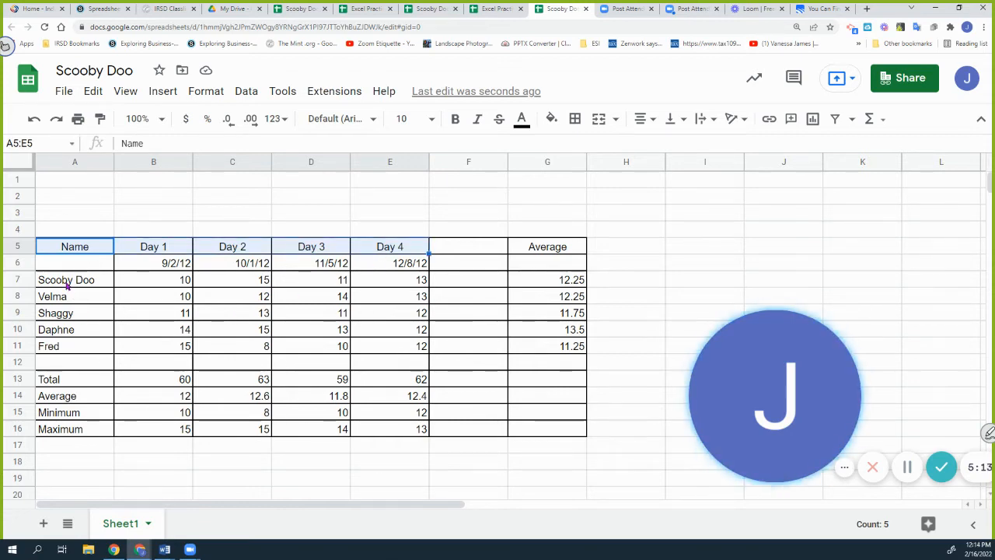
left_click(93, 206)
left_click(95, 249)
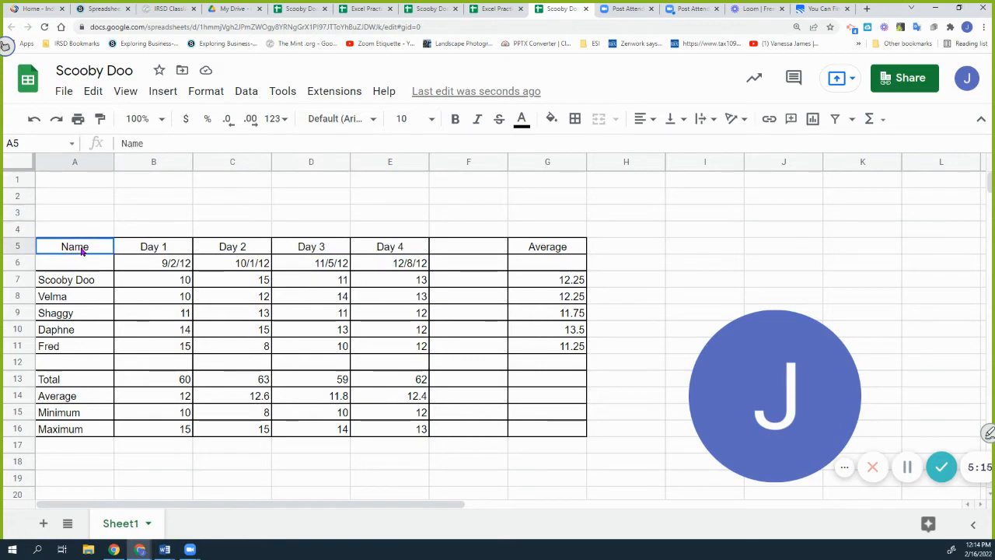
left_click_drag(96, 251, 384, 247)
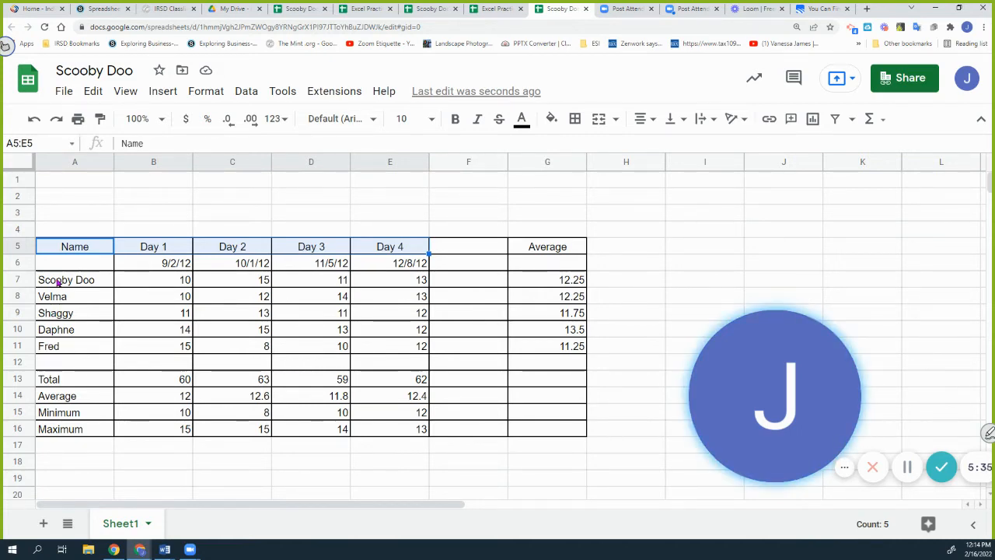
left_click_drag(60, 284, 392, 352)
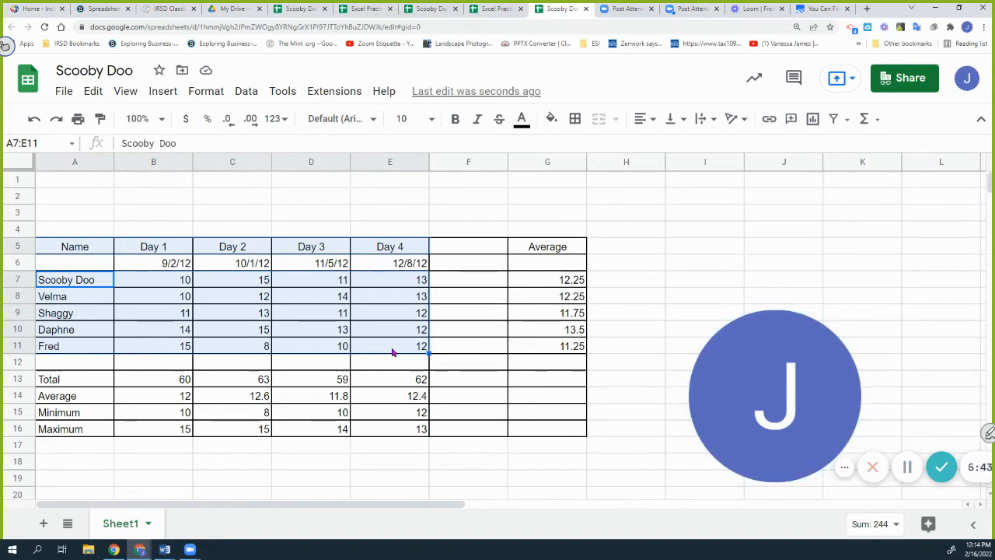
left_click(188, 201)
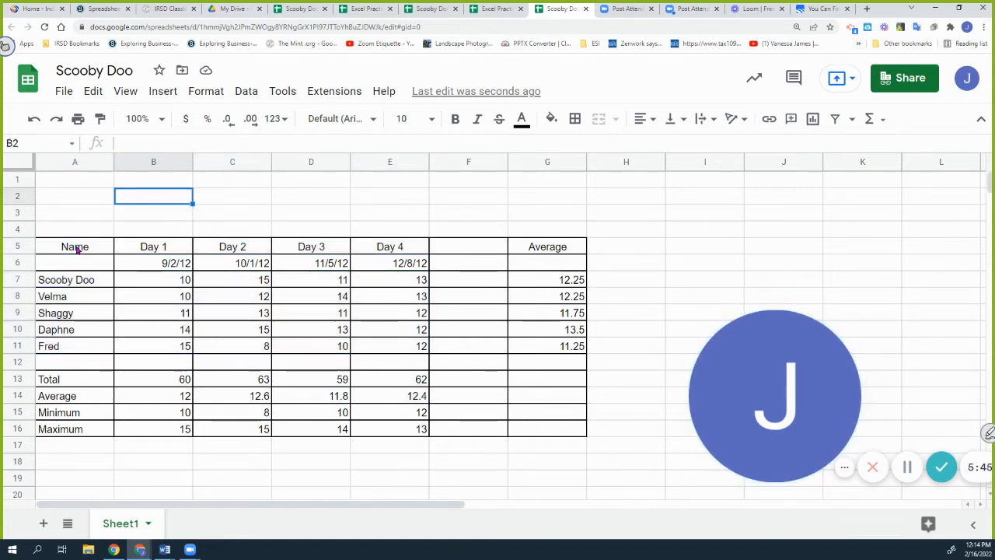
- Insert a chart from the heading cells A5:E5 together with the names and daily values in A7:E11
left_click(76, 249)
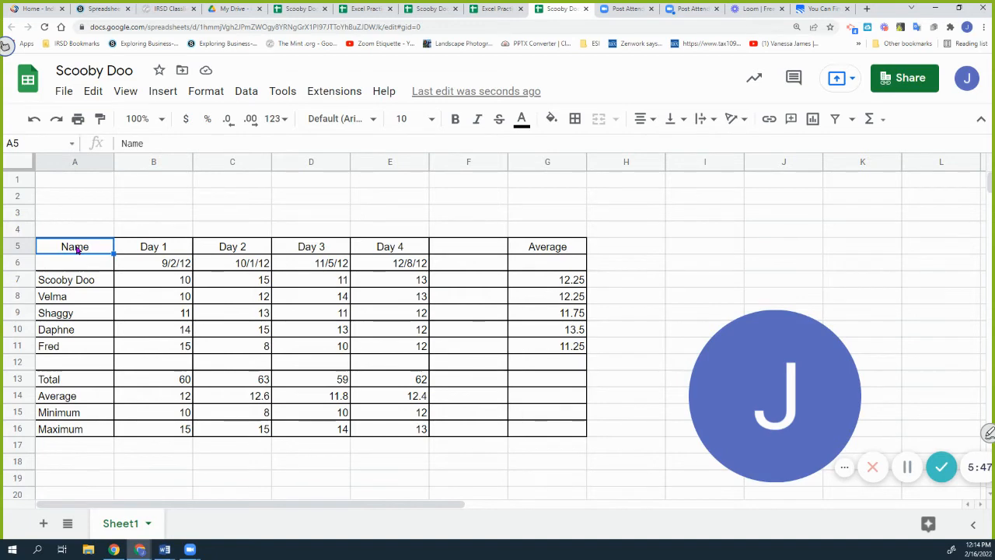
left_click_drag(77, 249, 379, 246)
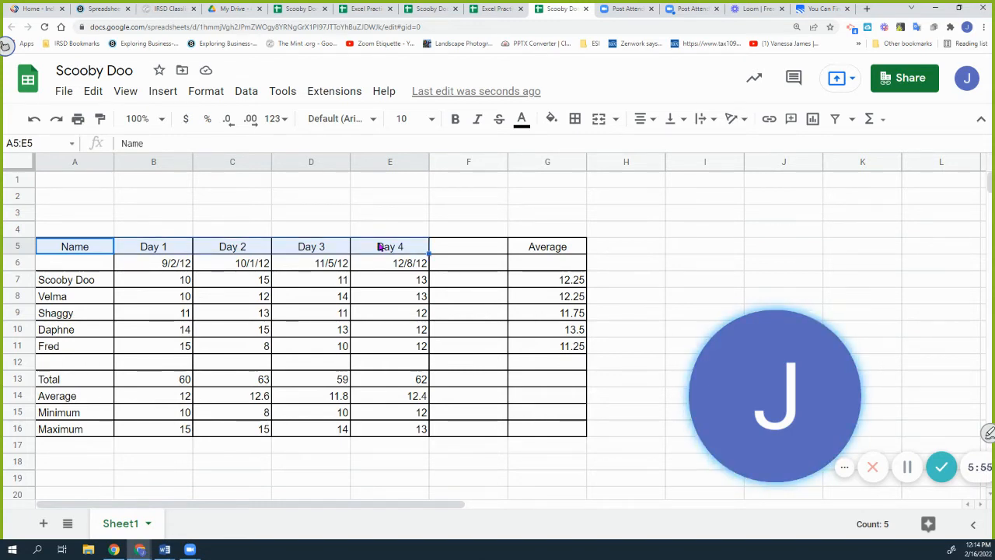
left_click(63, 284, "ctrl")
mouse_move(62, 283)
left_mouse_down()
mouse_move(360, 282)
mouse_move(374, 347)
left_mouse_up()
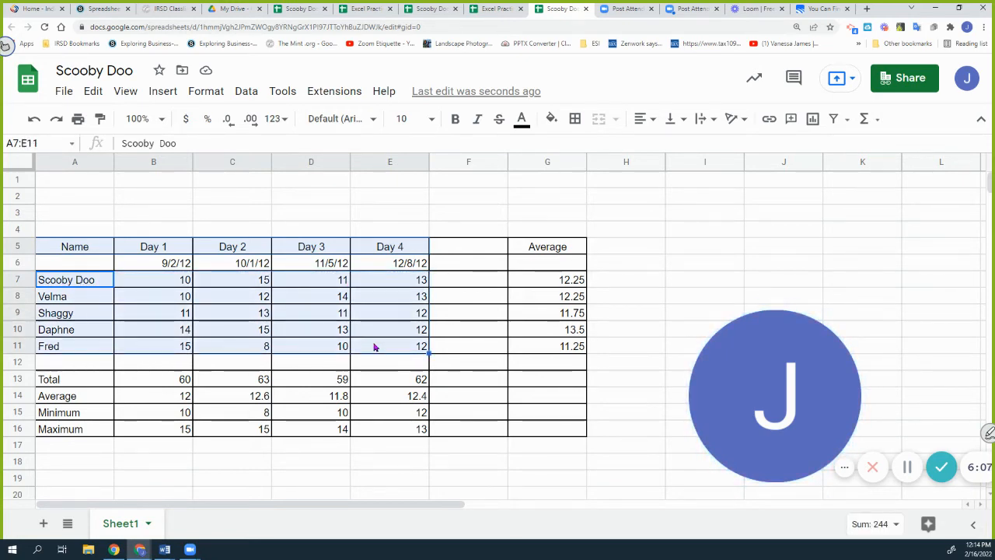
left_click(164, 93)
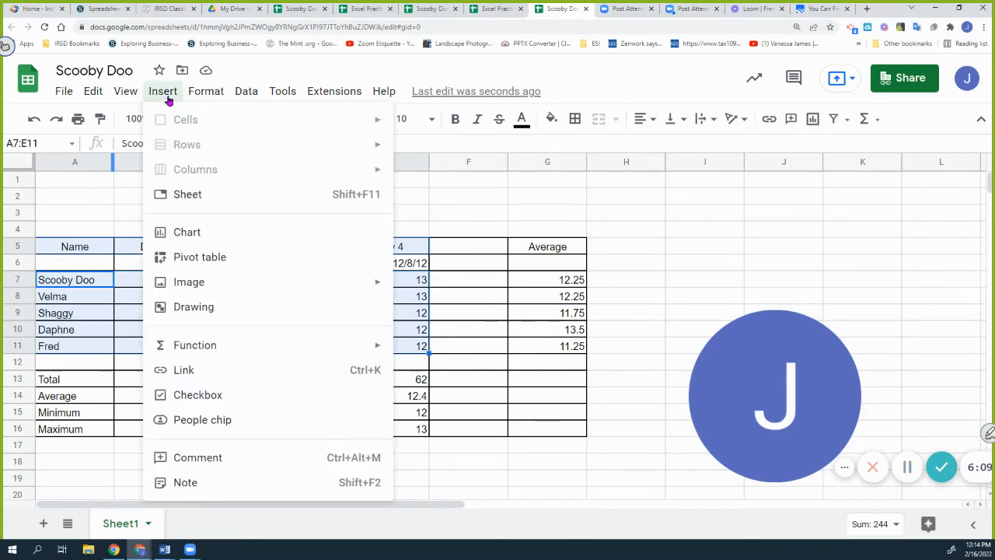
left_click(187, 232)
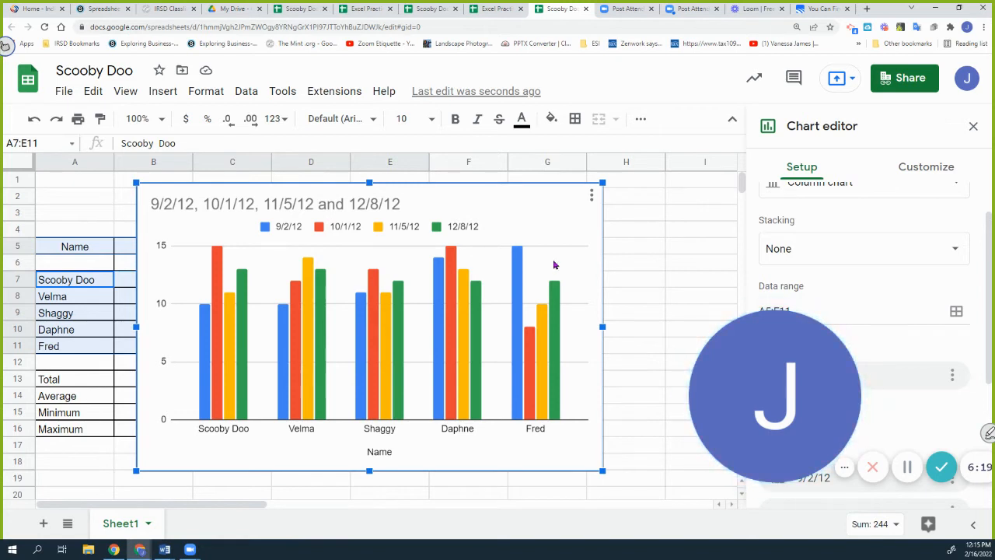
- Set the chart title to "Mystery Inc Cases Solved"
left_click(922, 169)
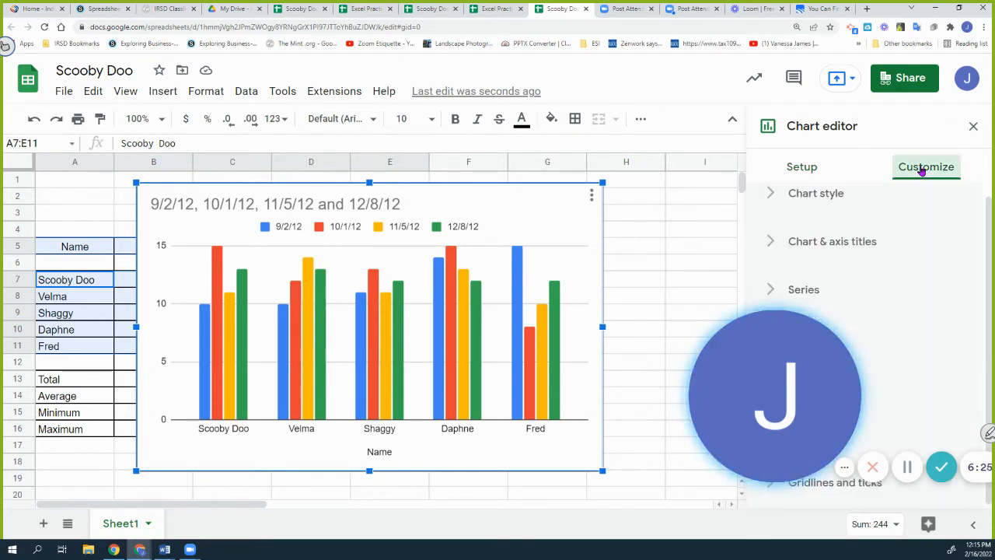
left_click(861, 242)
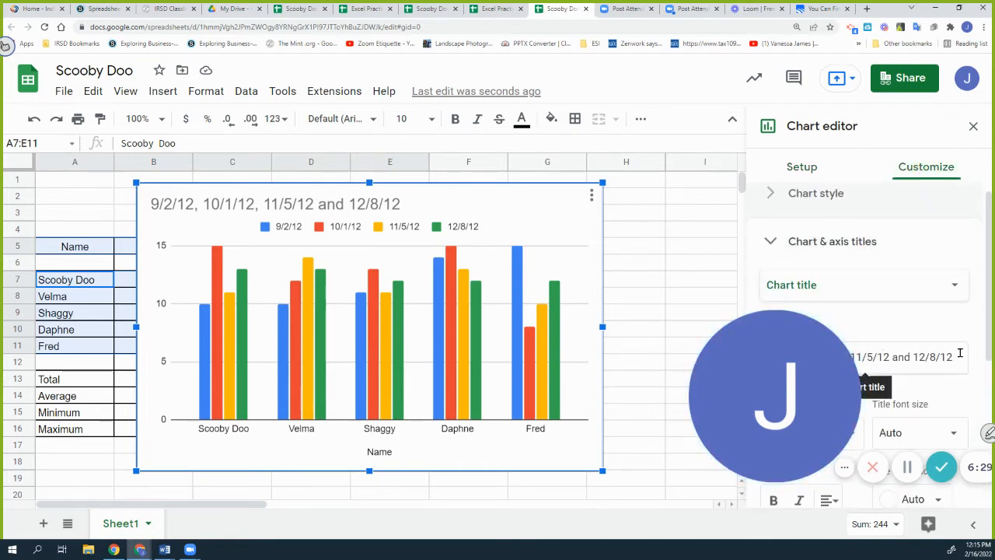
left_click_drag(743, 384, 59, 435)
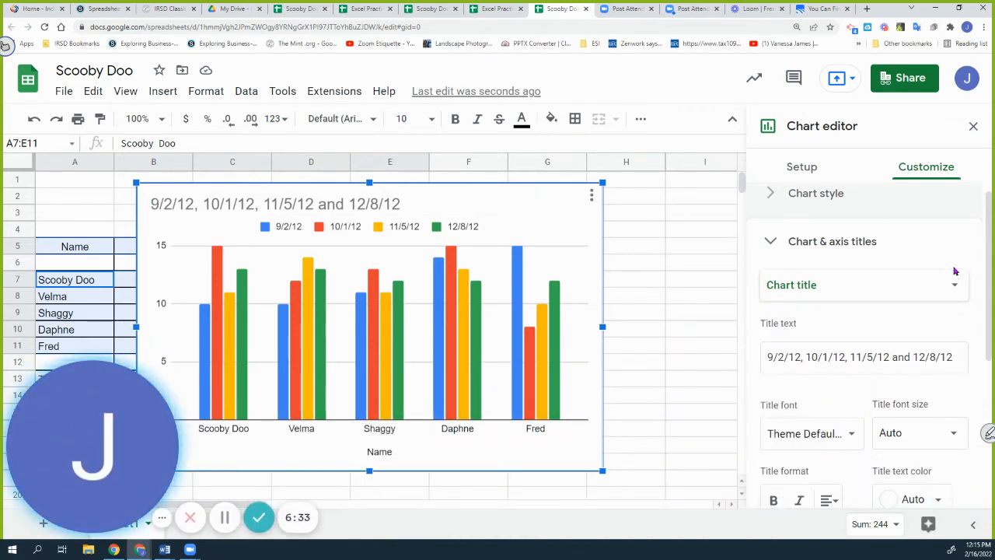
left_click_drag(960, 357, 663, 371)
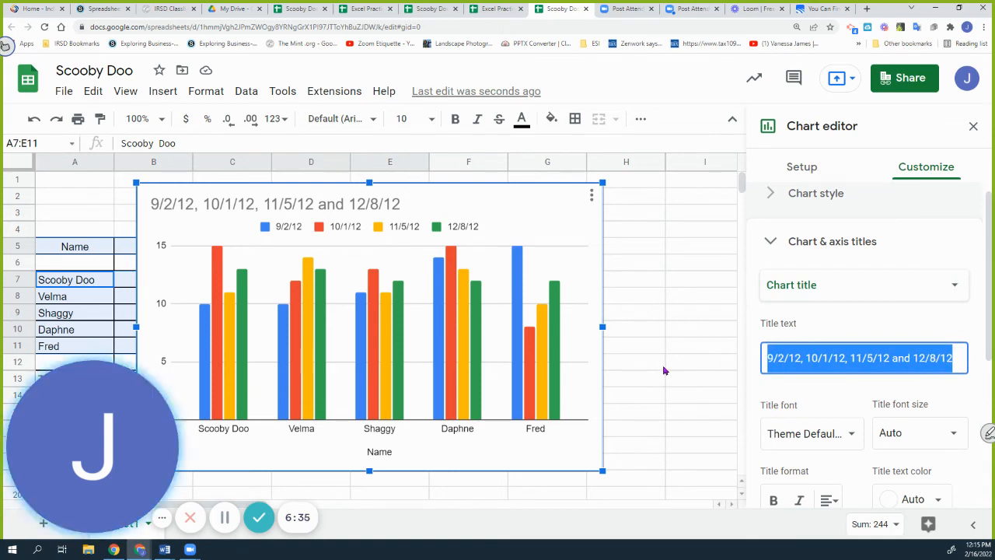
type("My")
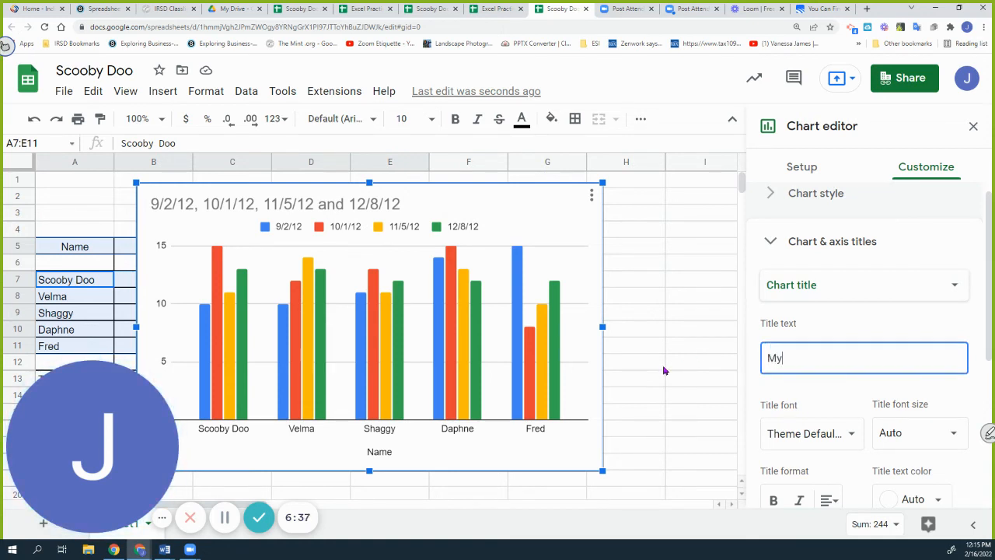
type("stery Inc Cases Solved")
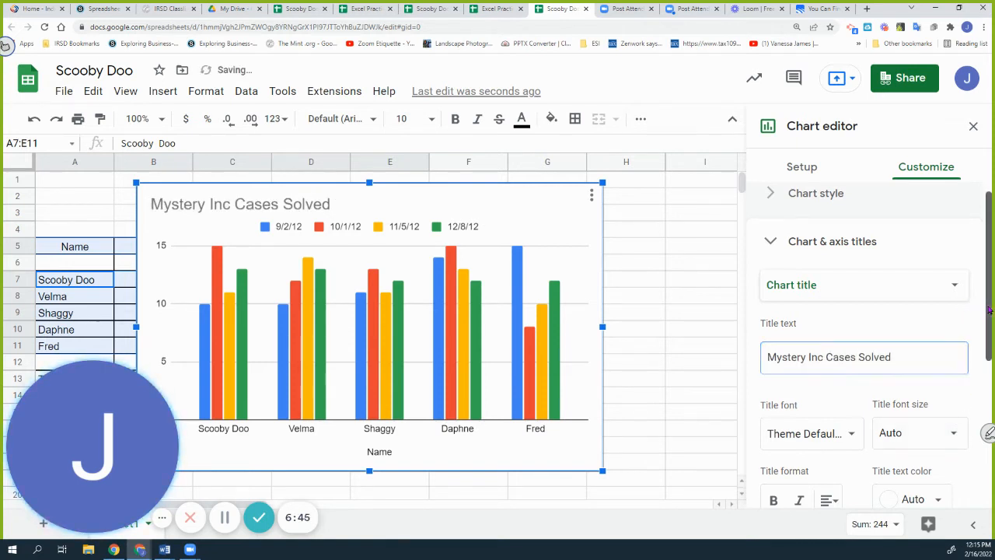
- Format the chart title with purple text, center alignment and bold
left_click_drag(989, 323, 988, 360)
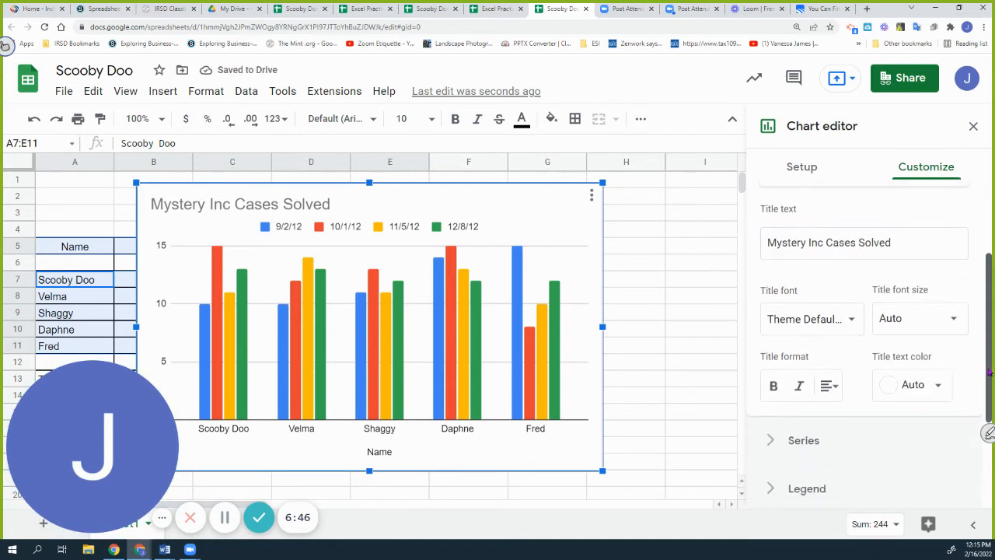
left_click(890, 390)
left_click(919, 221)
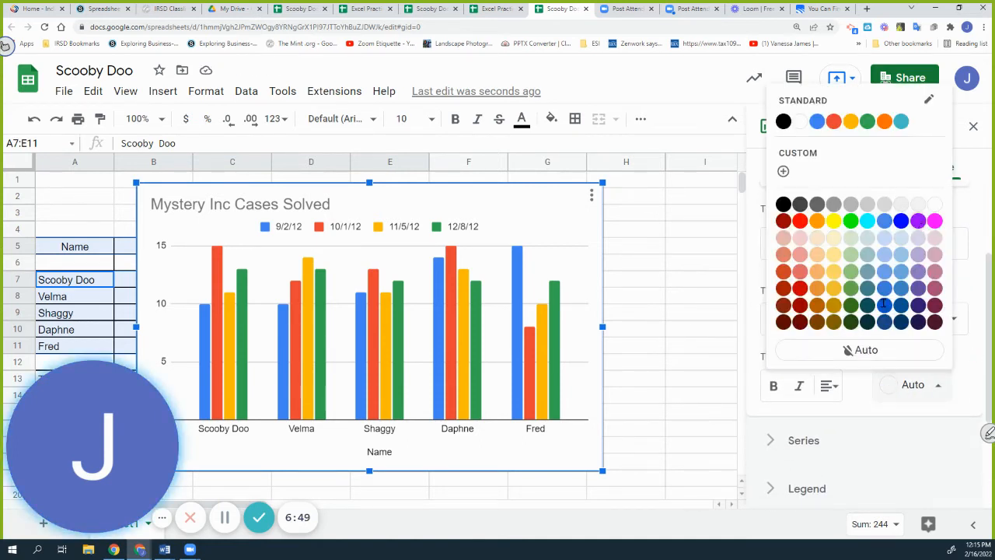
left_click(831, 394)
left_click(850, 418)
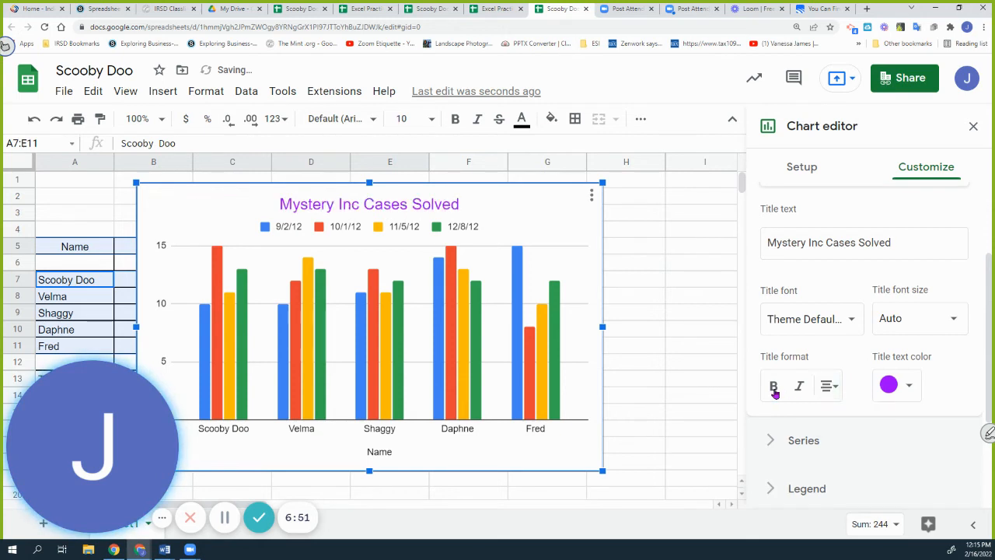
left_click(774, 387)
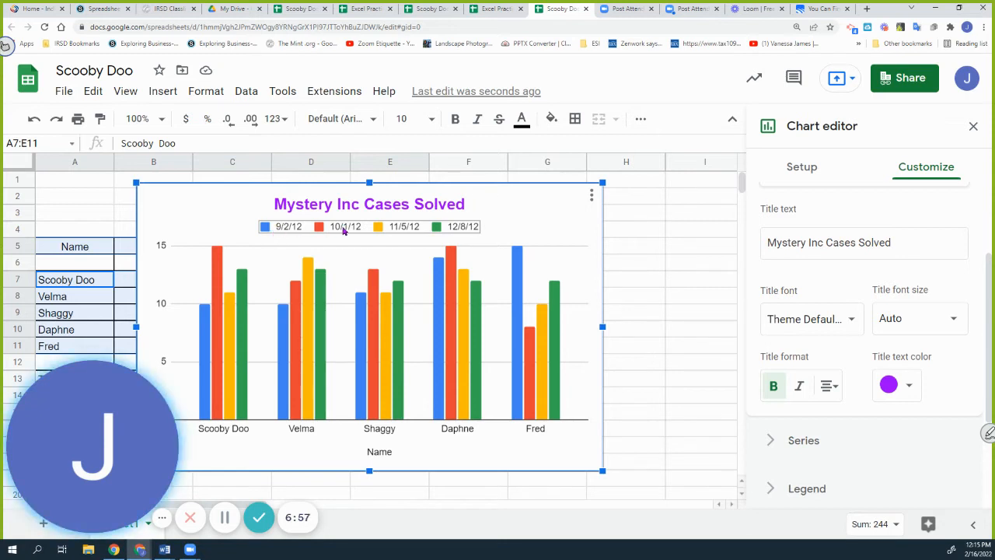
- Relabel the chart legend's green series as Day 4 and its yellow series as Day 3
left_click(440, 230)
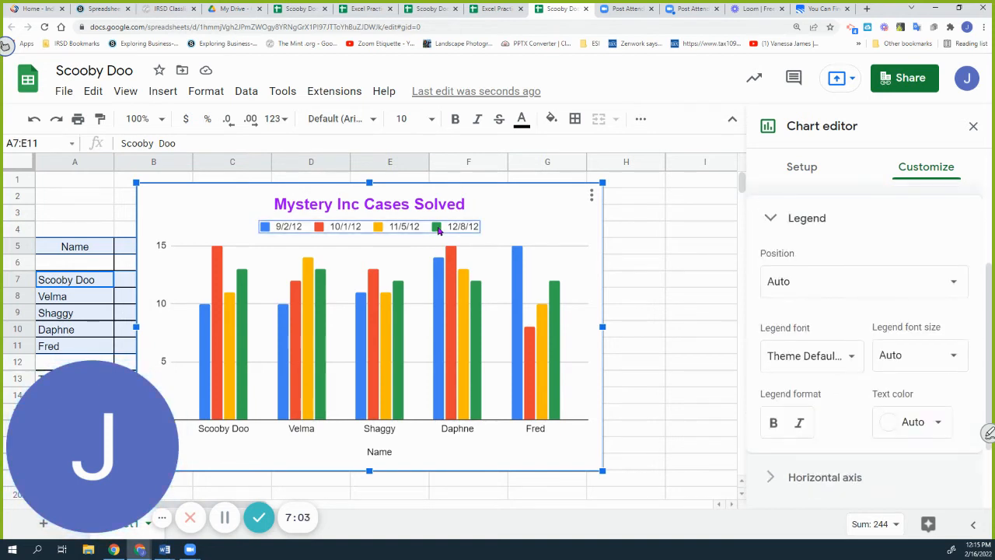
left_click(440, 231)
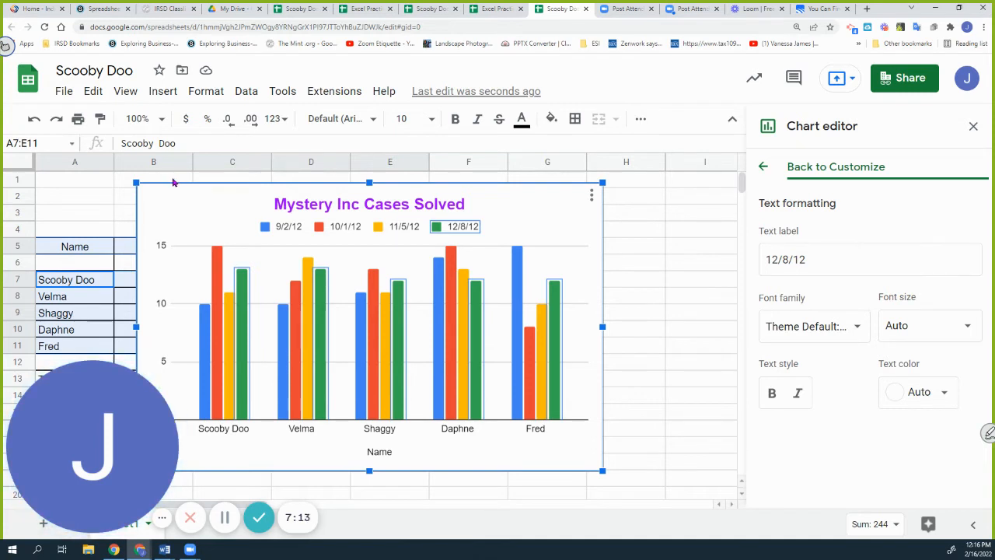
left_click_drag(810, 259, 752, 262)
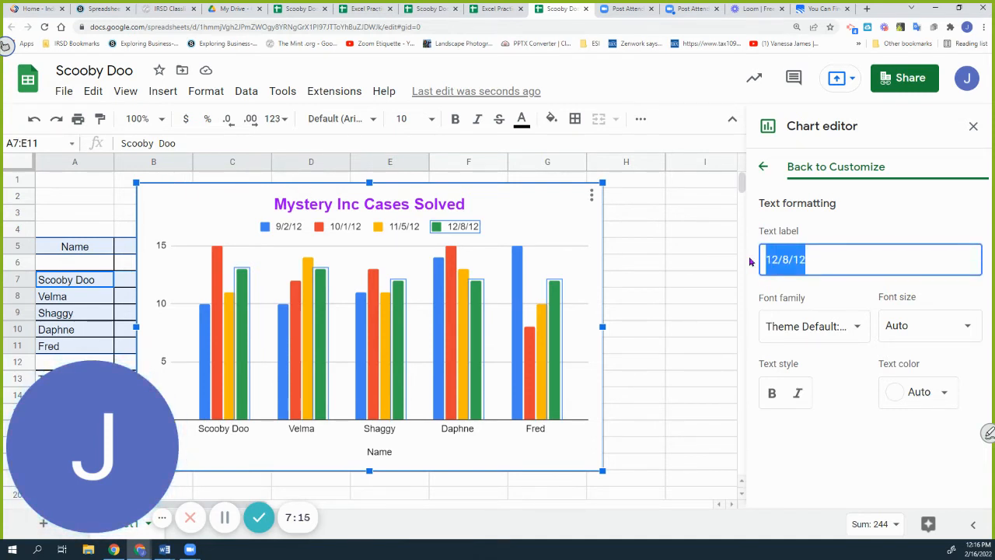
type("Day 4")
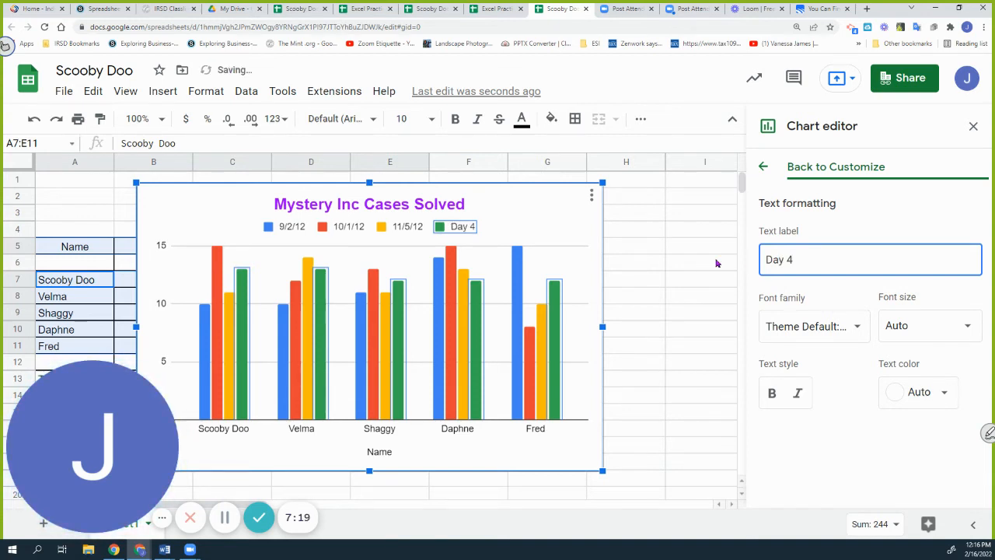
left_click(383, 228)
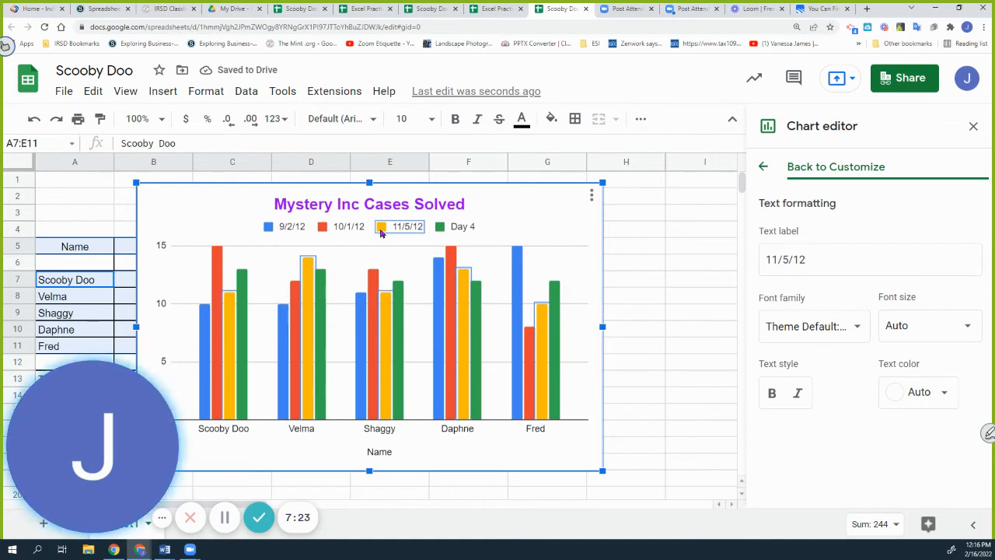
triple_click(812, 257)
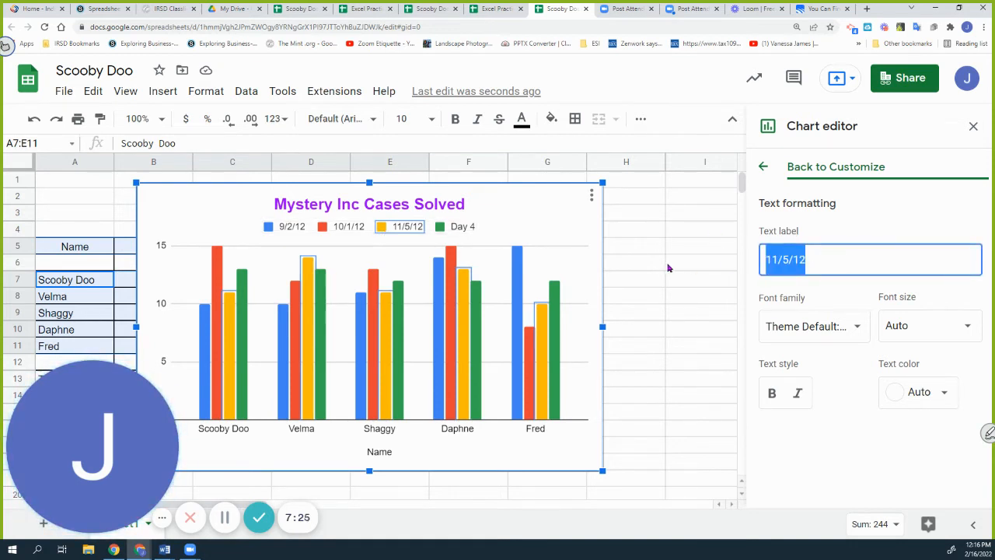
type("Day 3")
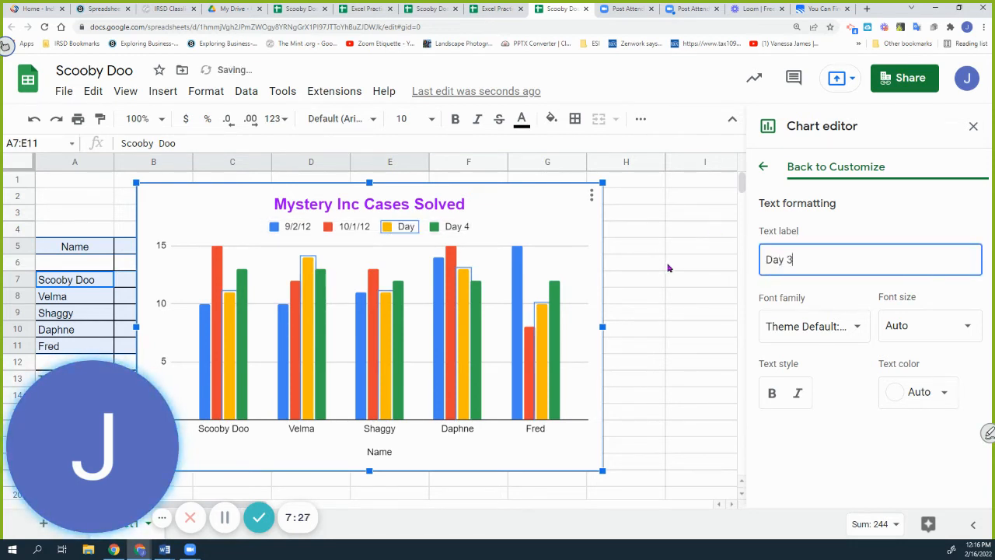
key("BackSpace")
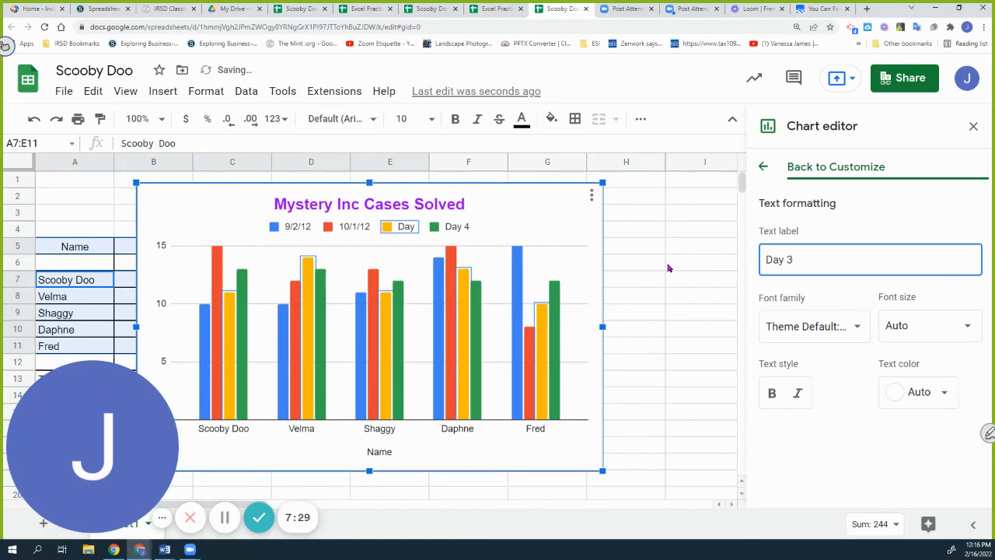
- Relabel the chart legend's red series as Day 2 and its blue series as Day 1
left_click(325, 233)
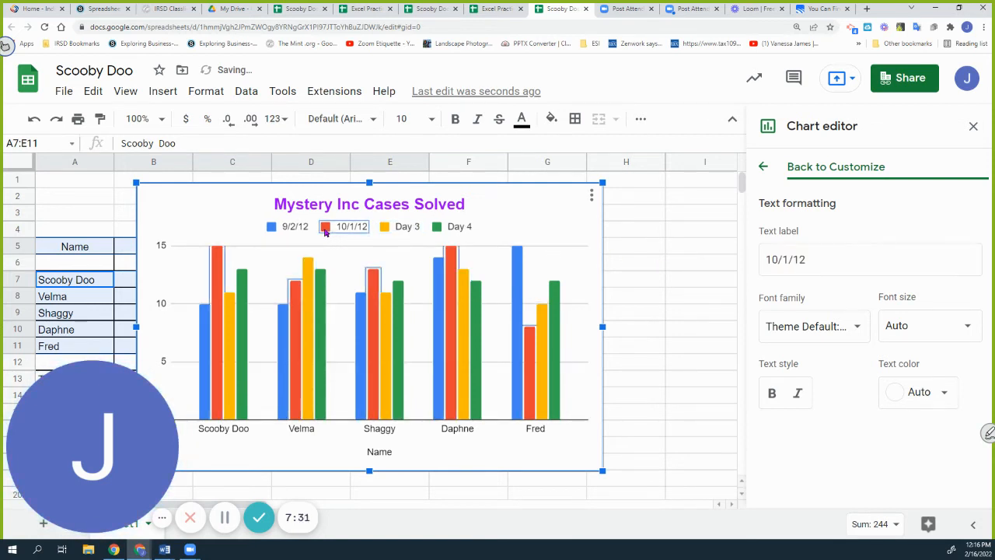
left_click(342, 231)
left_click(836, 251)
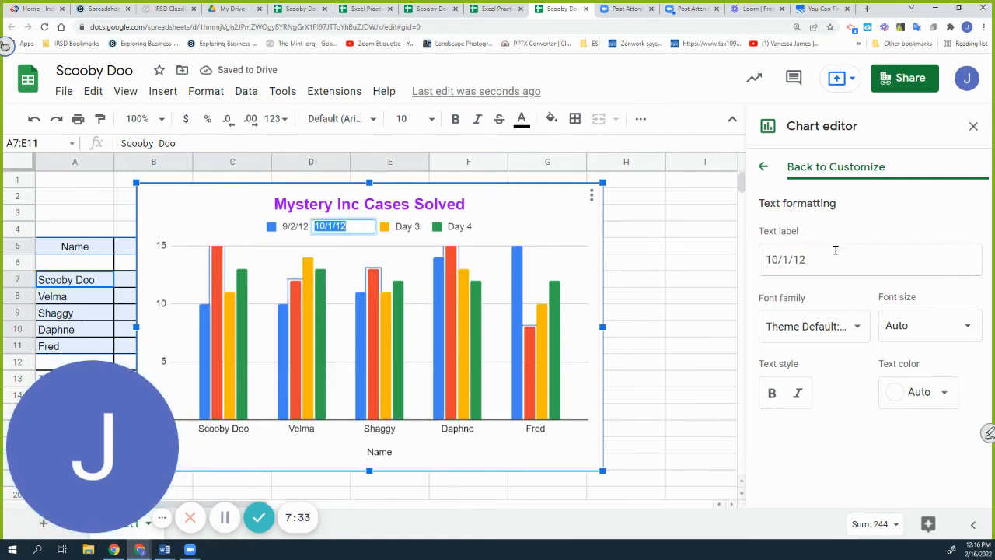
key("ctrl+a")
type("Day")
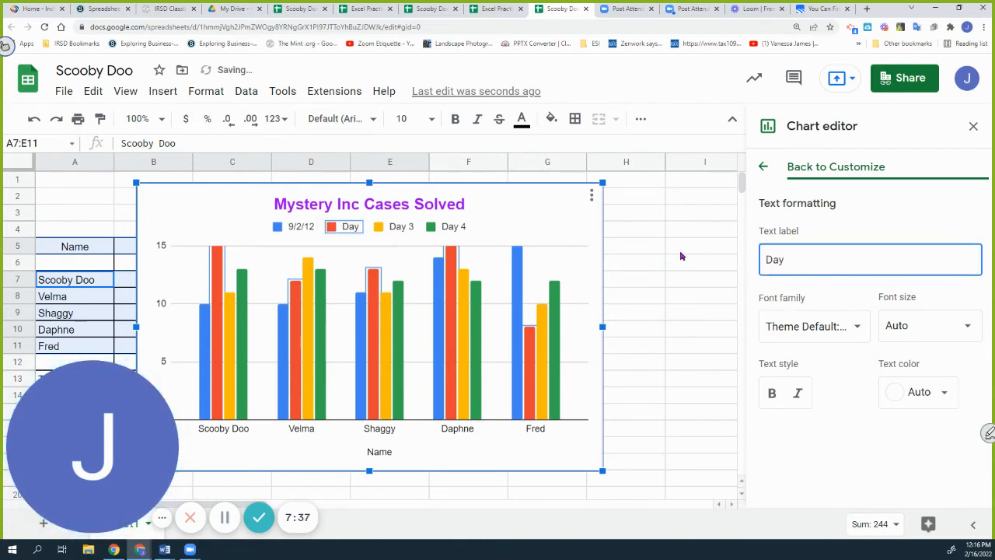
left_click(295, 226)
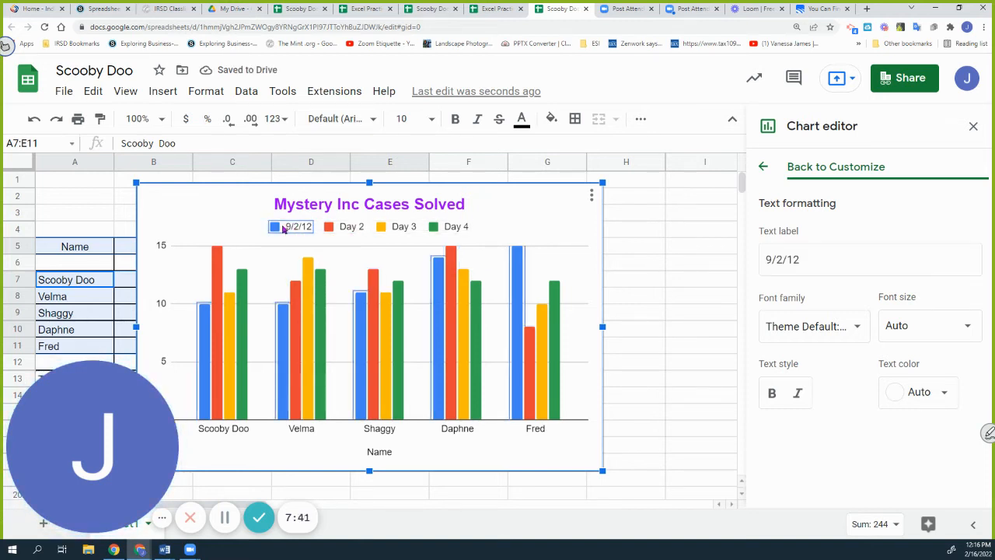
left_click_drag(804, 260, 702, 260)
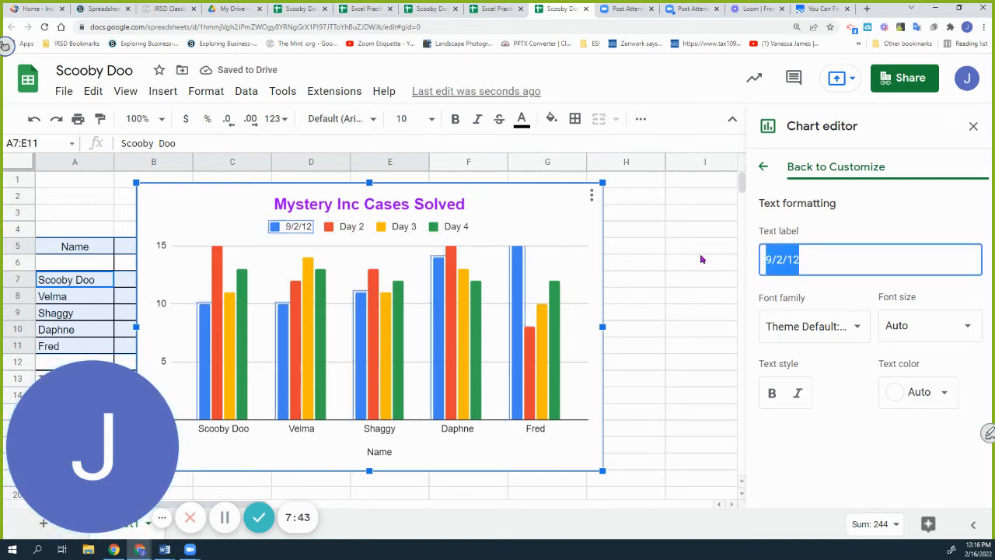
type("Day 1")
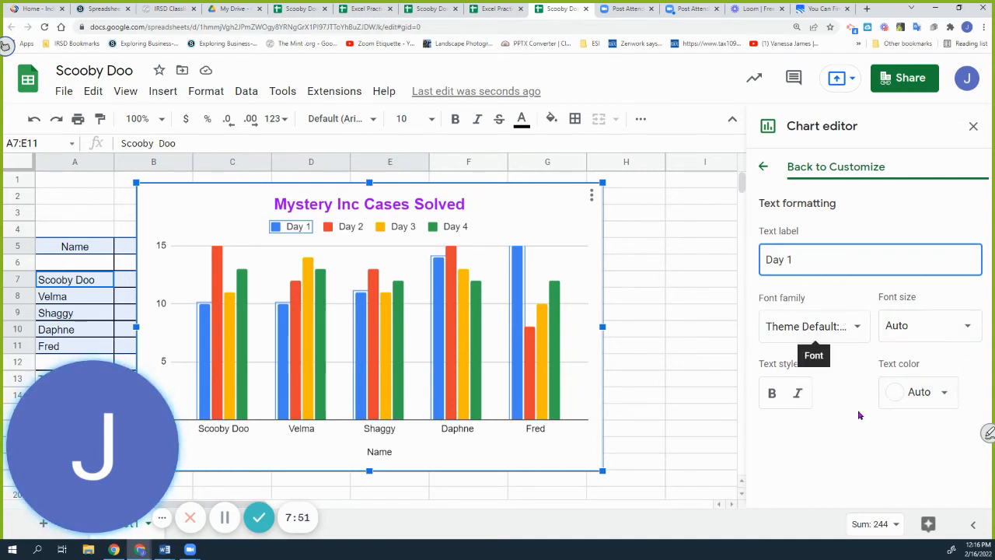
left_click(851, 444)
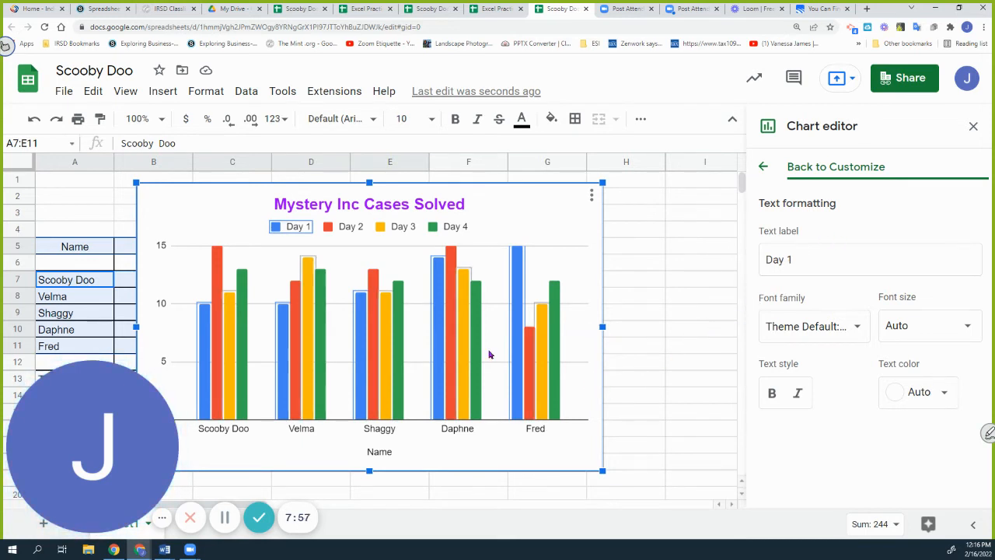
- Set the chart legend's position to Right
left_click(763, 174)
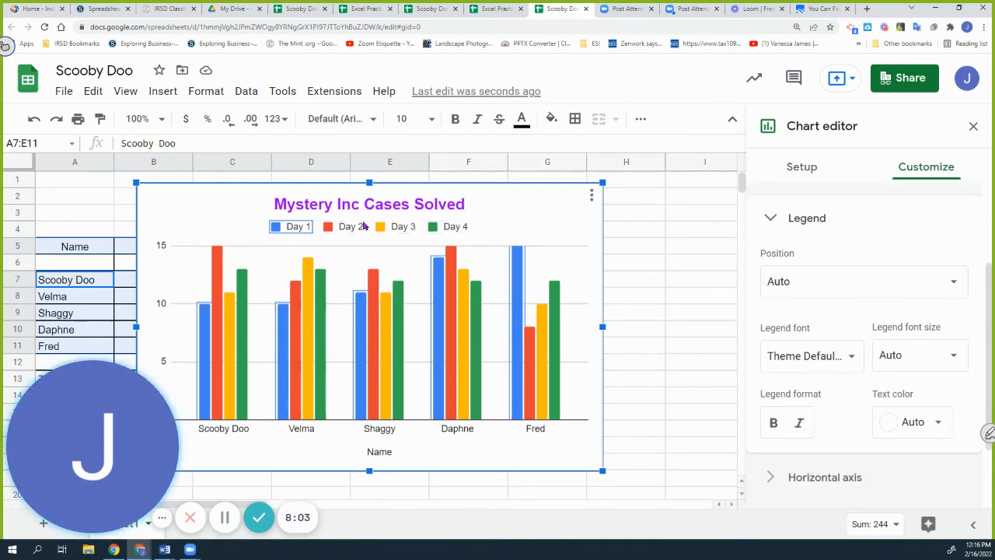
left_click(911, 291)
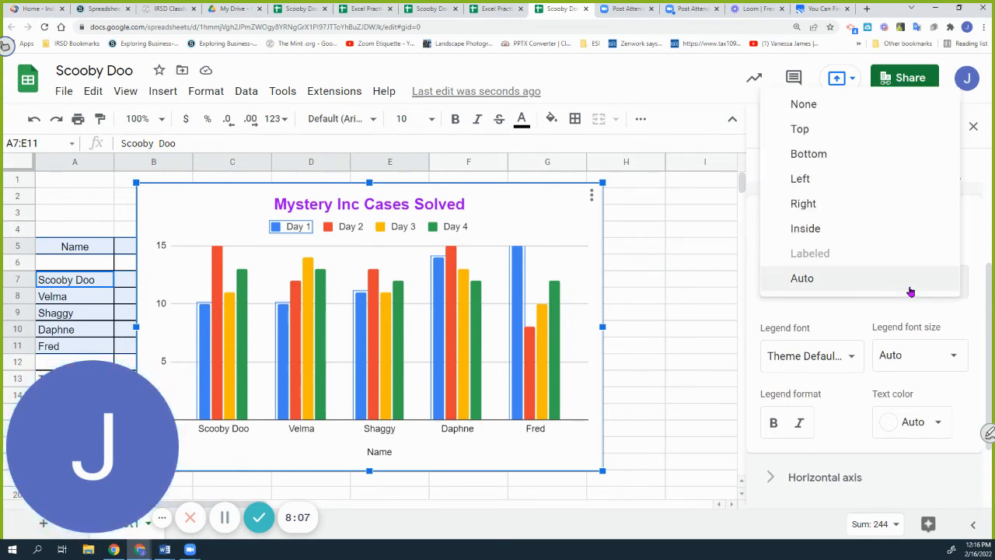
left_click(870, 206)
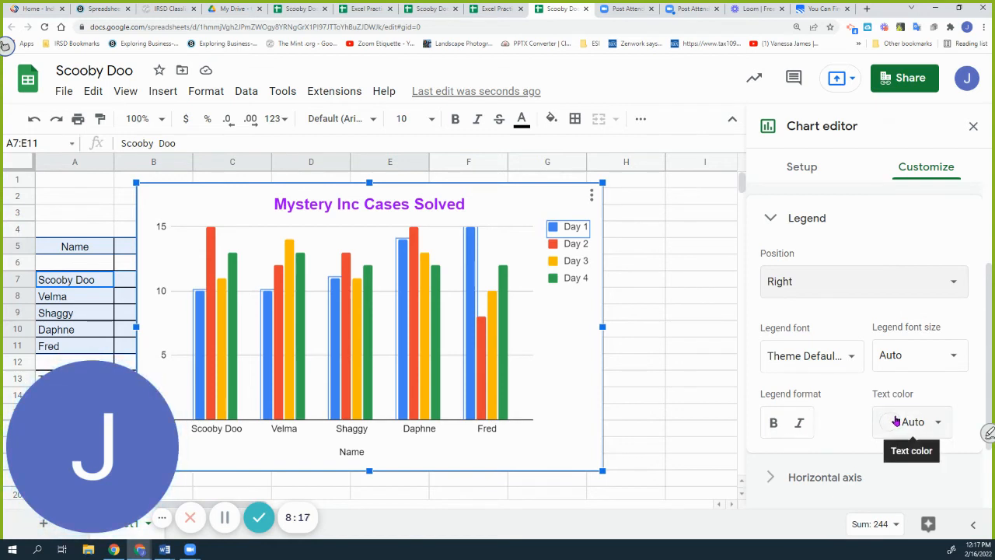
- Change the fill color of the Day 1 columns in the chart to a pure dark blue
double_click(554, 227)
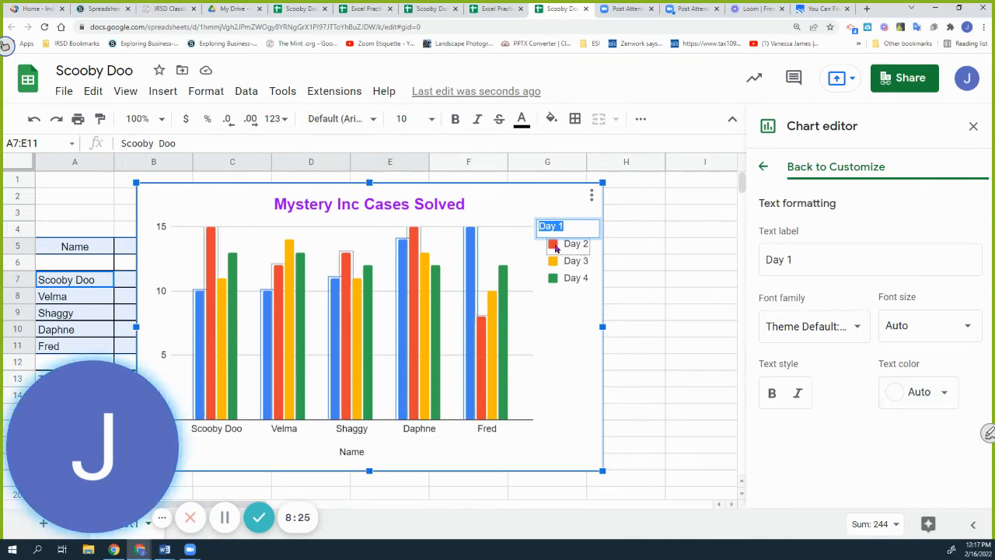
left_click(656, 235)
left_click(472, 250)
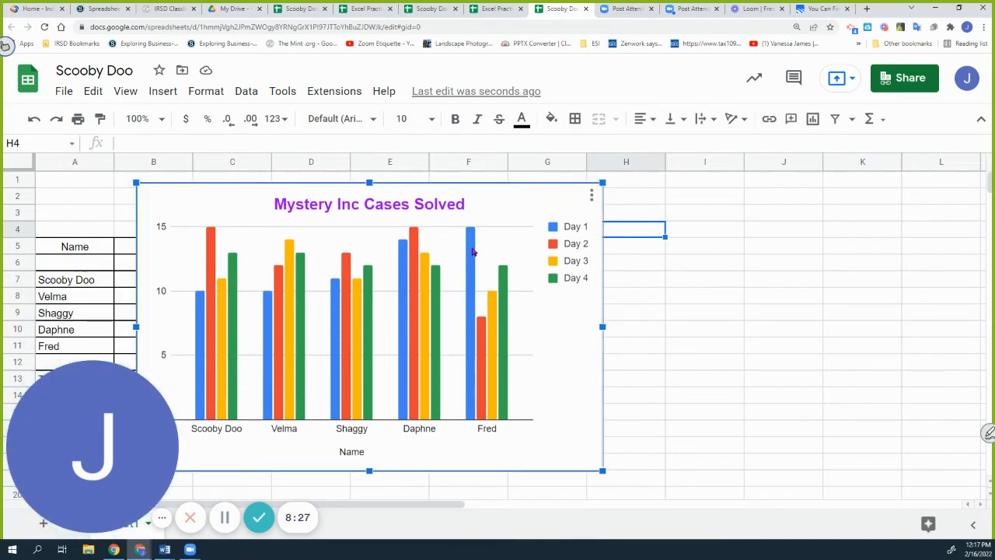
mouse_move(472, 251)
double_click(472, 250)
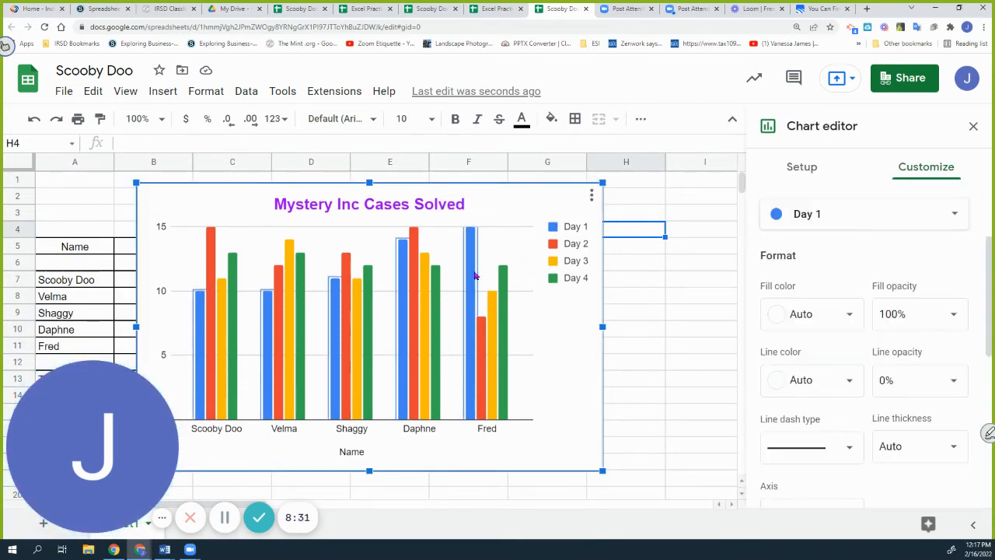
left_click(855, 316)
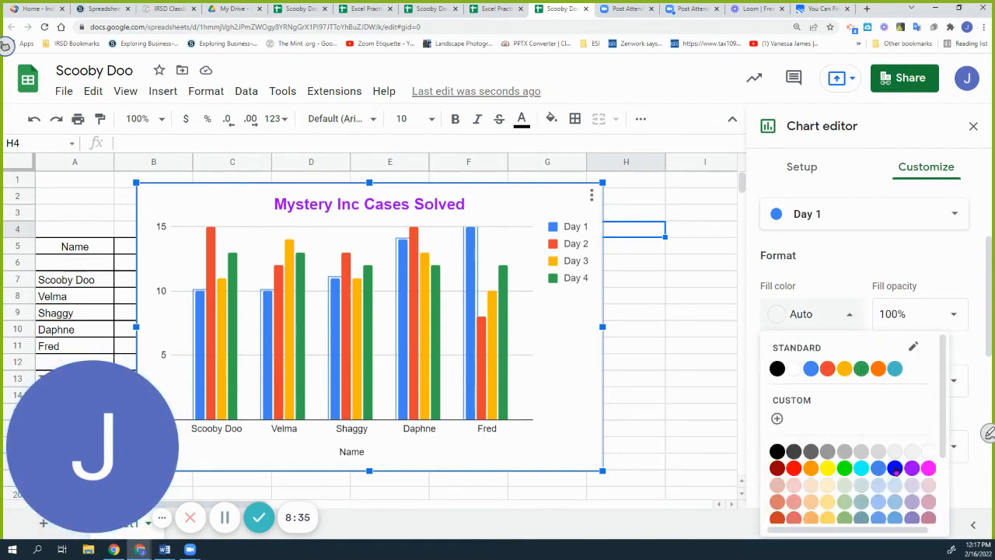
left_click(895, 468)
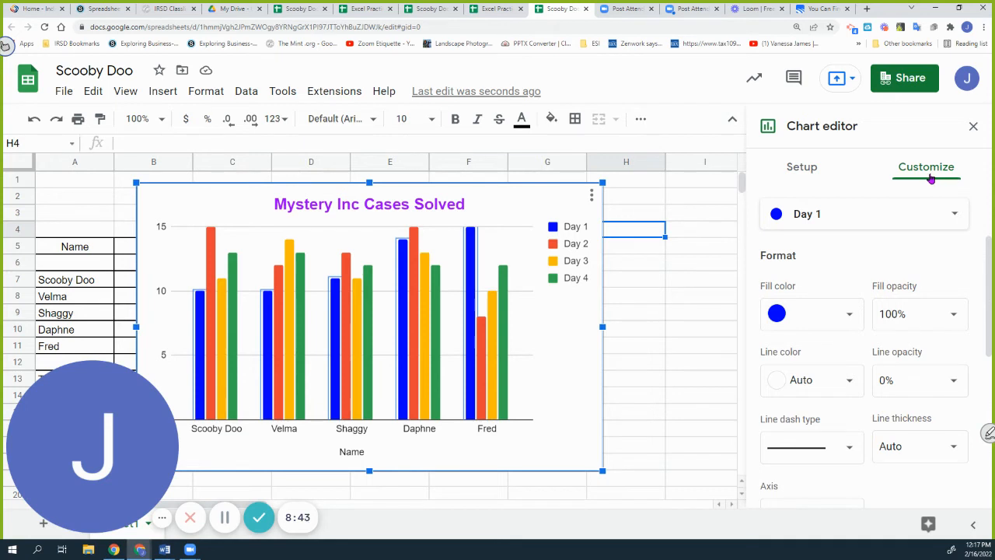
left_click(656, 332)
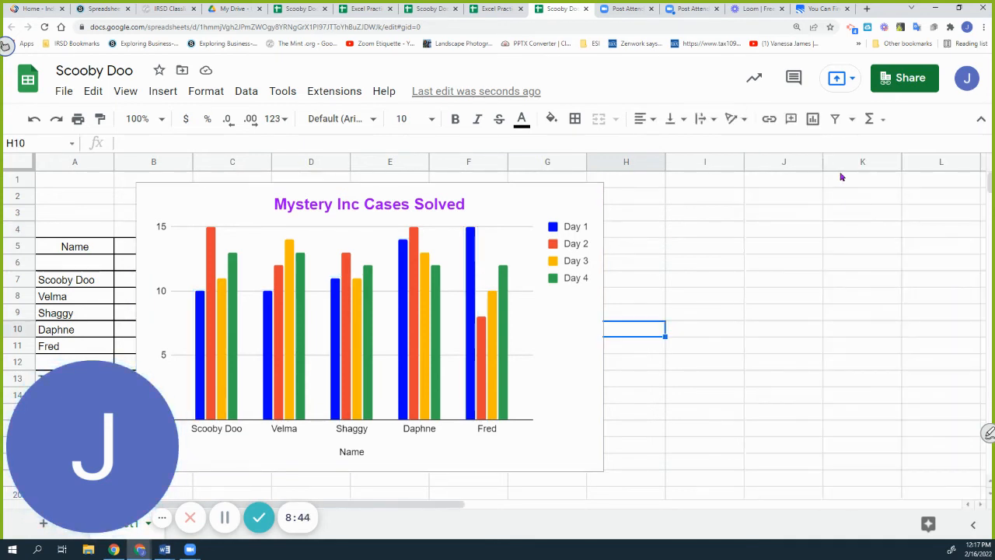
left_click(553, 320)
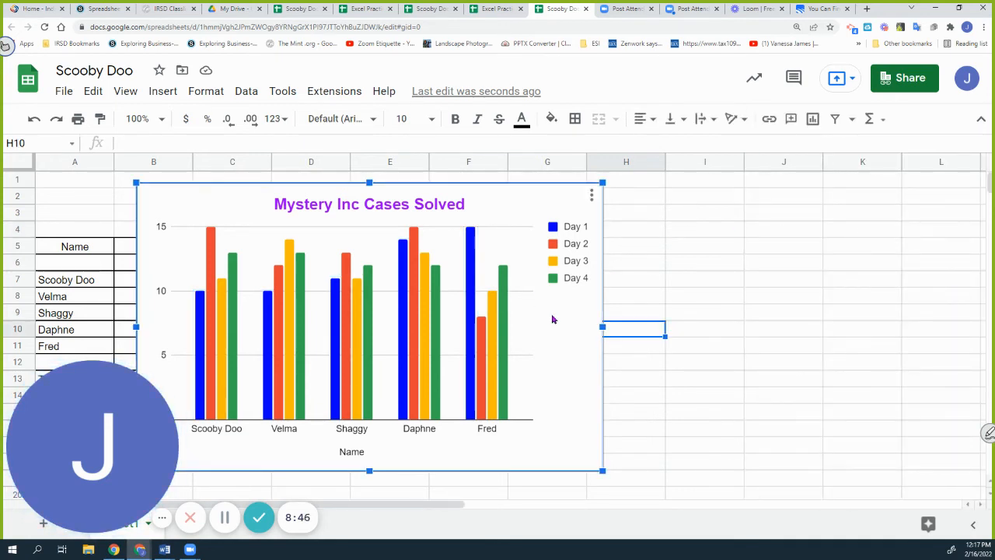
- Set the chart's horizontal axis title to "Detective"
left_click(592, 204)
left_click(631, 219)
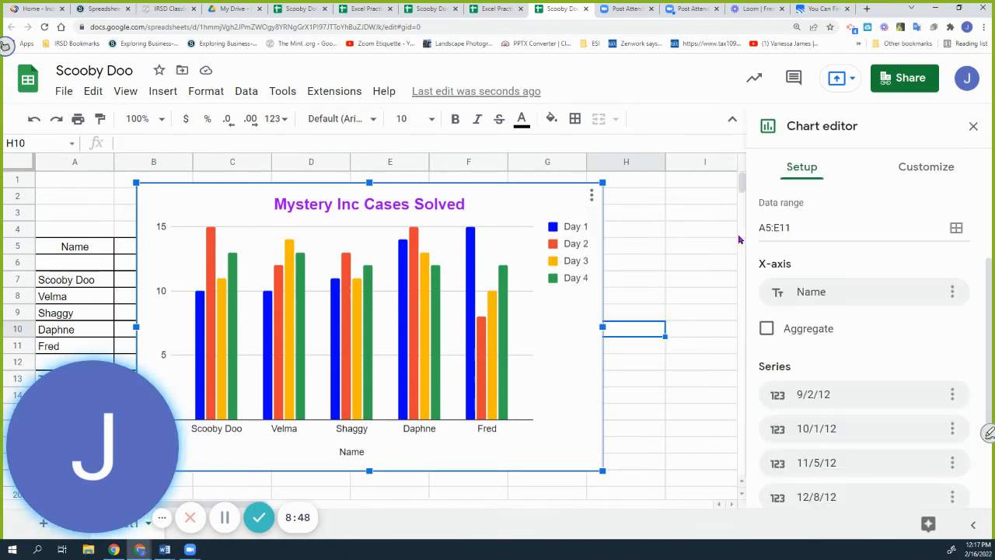
left_click(937, 168)
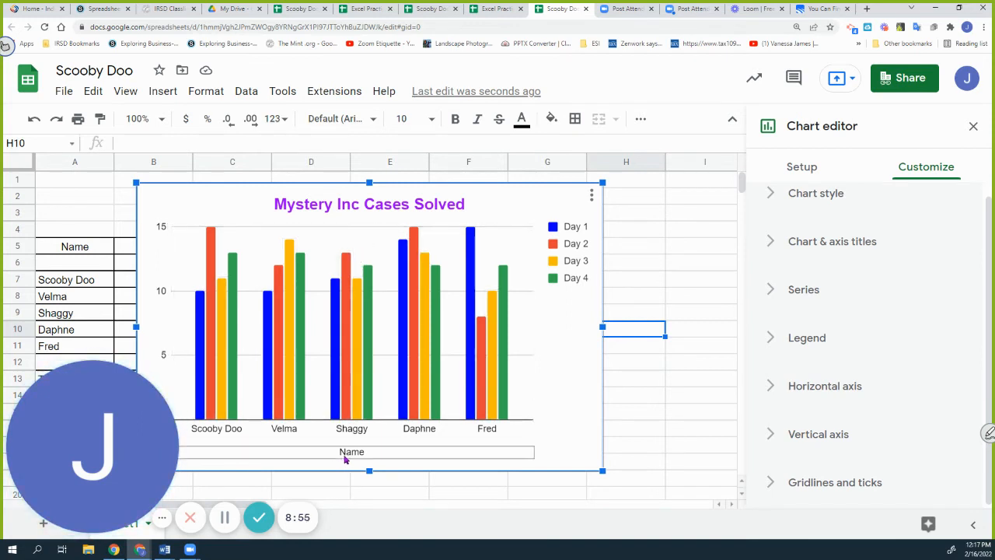
left_click(867, 250)
left_click(881, 295)
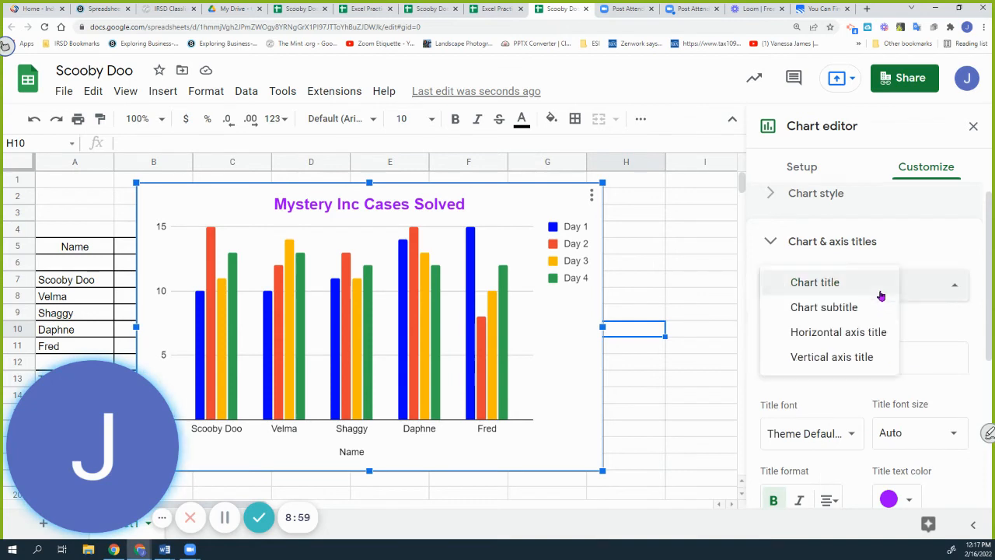
left_click(801, 332)
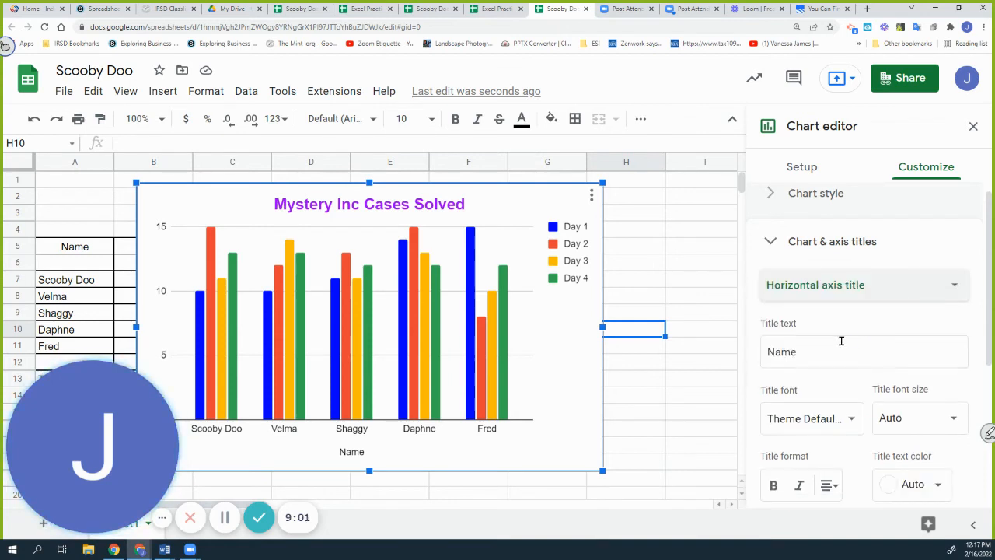
left_click(803, 350)
left_click_drag(840, 358, 588, 348)
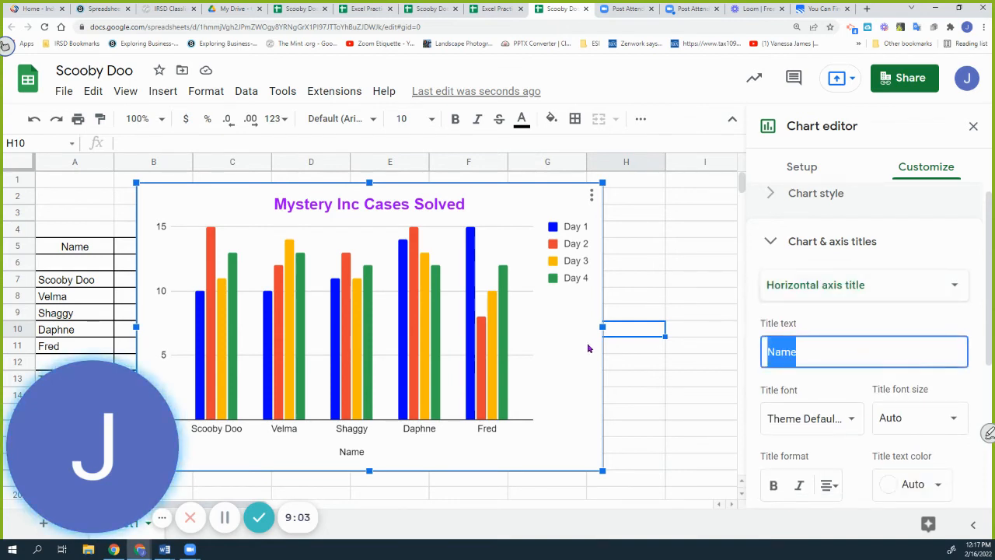
type("Dete")
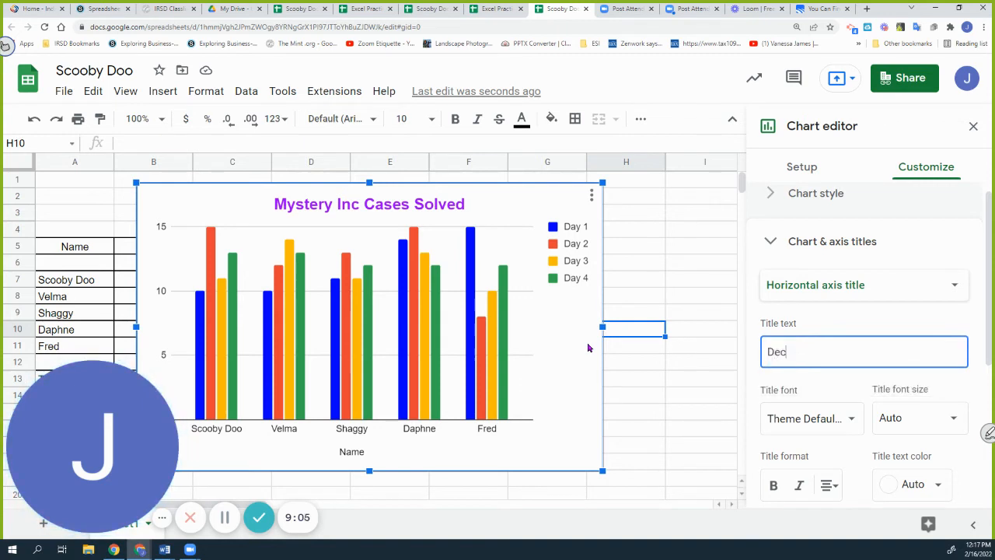
type("ctiv")
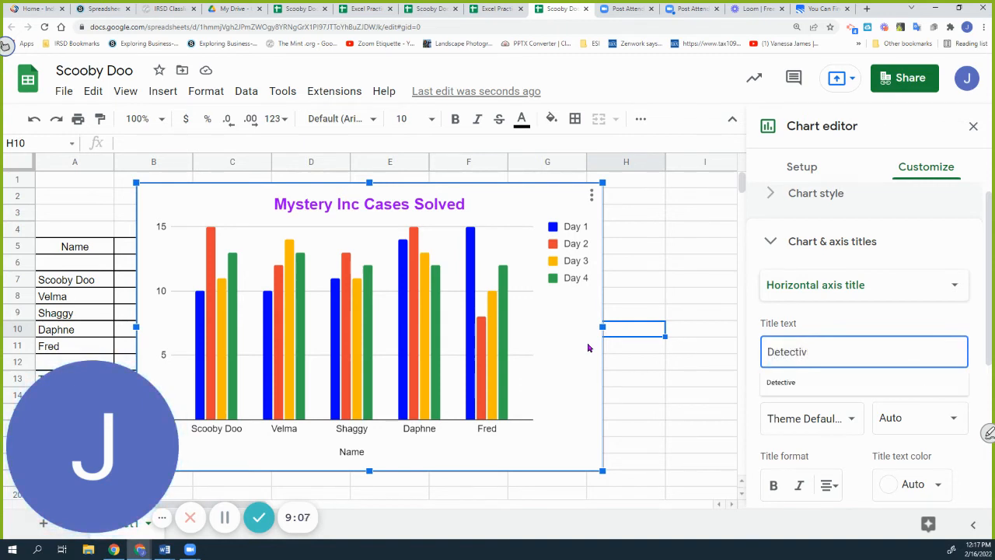
type("e")
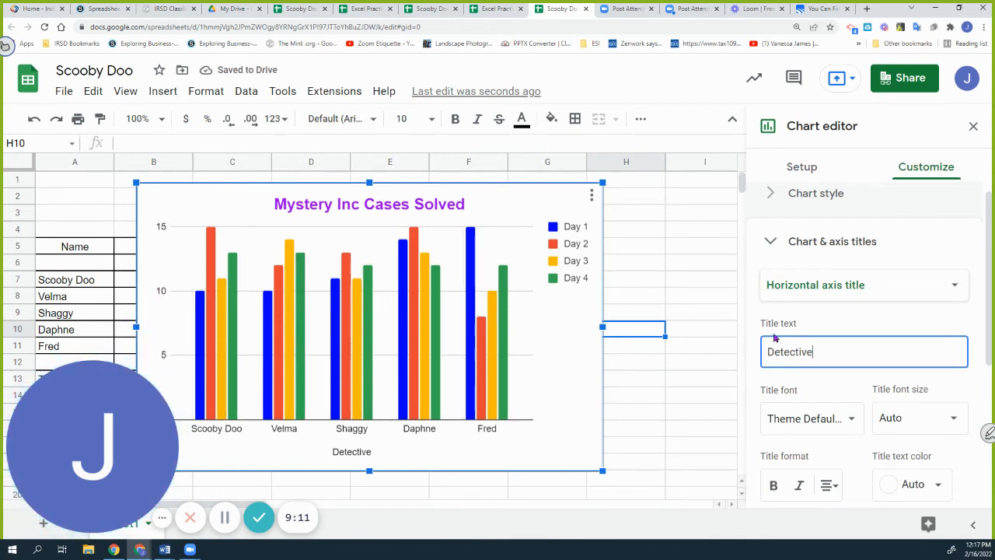
- Set the chart's vertical axis title to "Cases Solved"
left_click(953, 285)
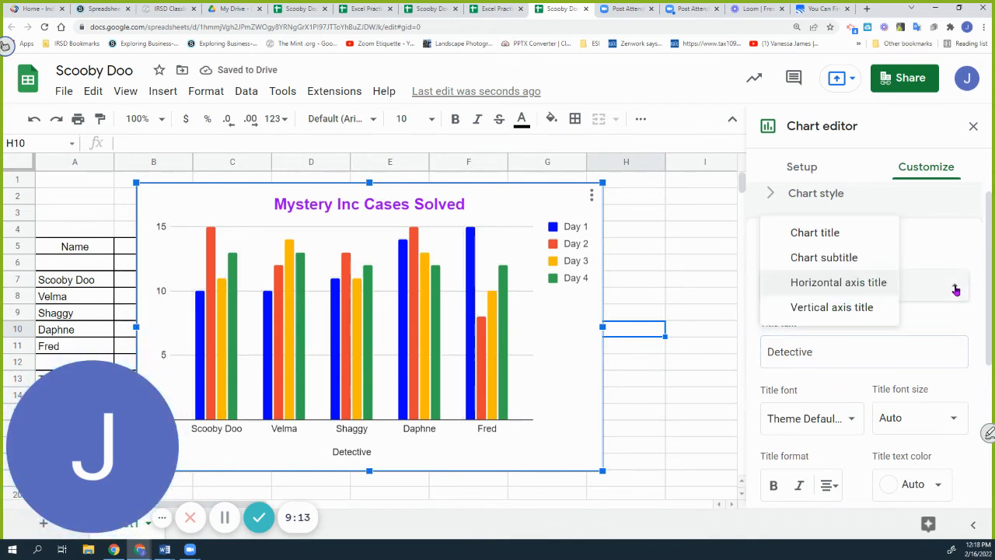
left_click(801, 306)
left_click(838, 352)
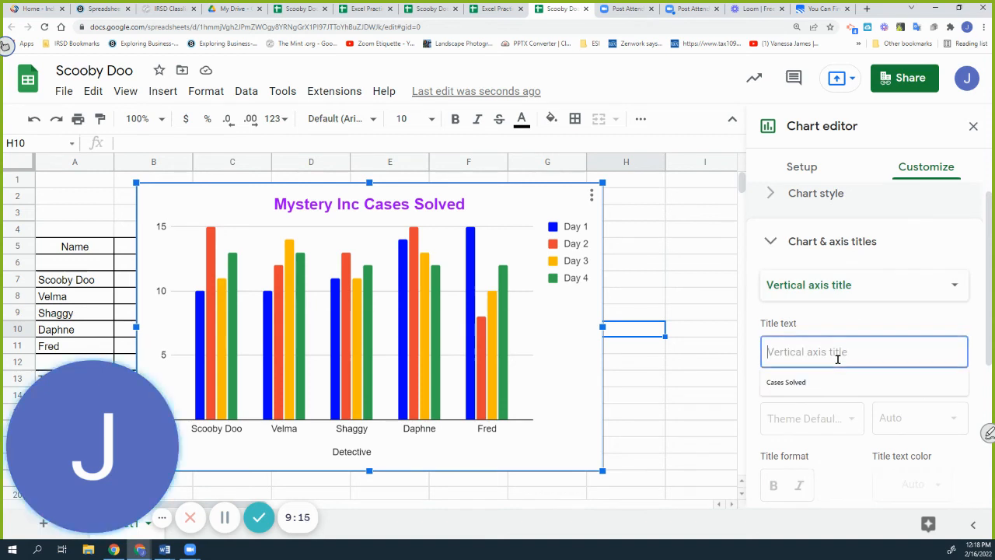
type("Cases ")
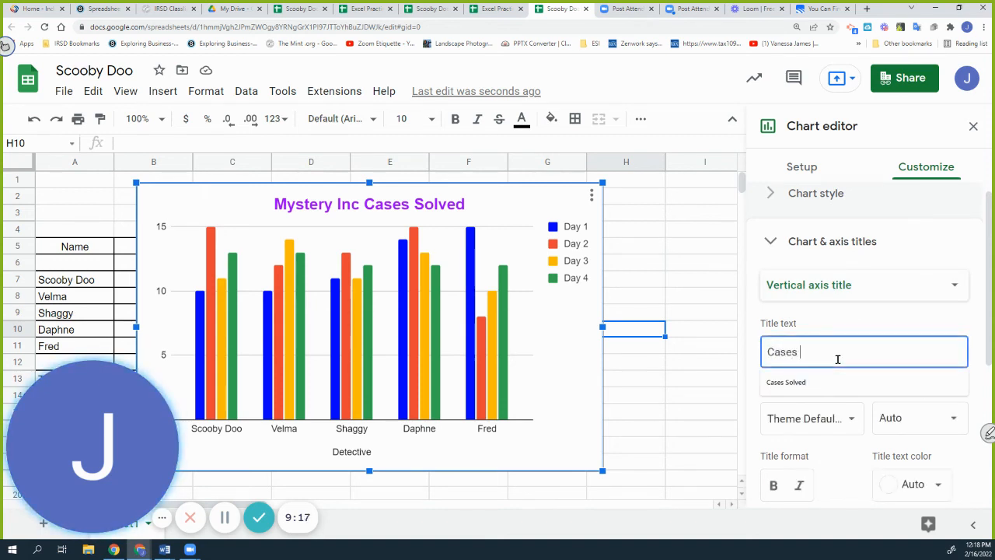
type("Solved")
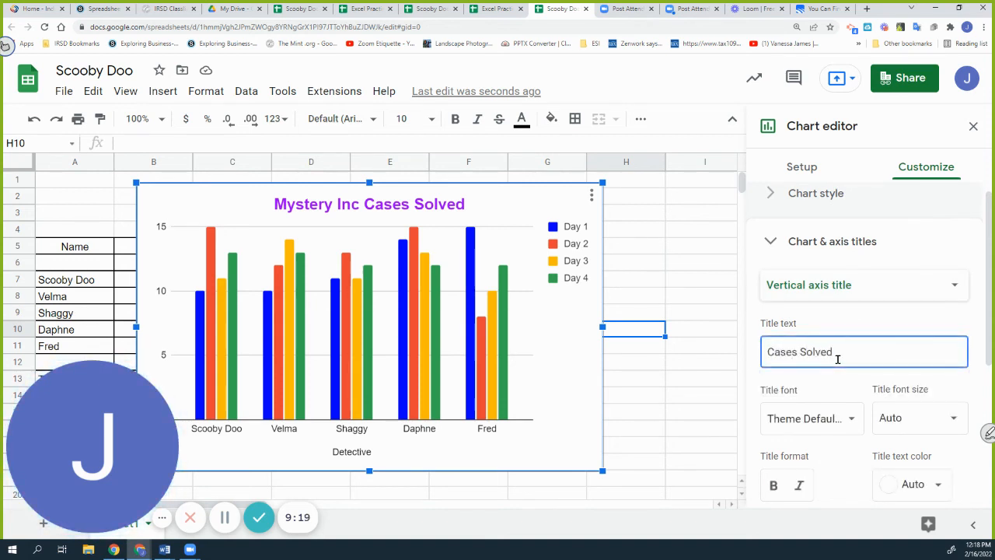
- Change the text color of the chart's horizontal and vertical axis titles to purple
left_click(363, 451)
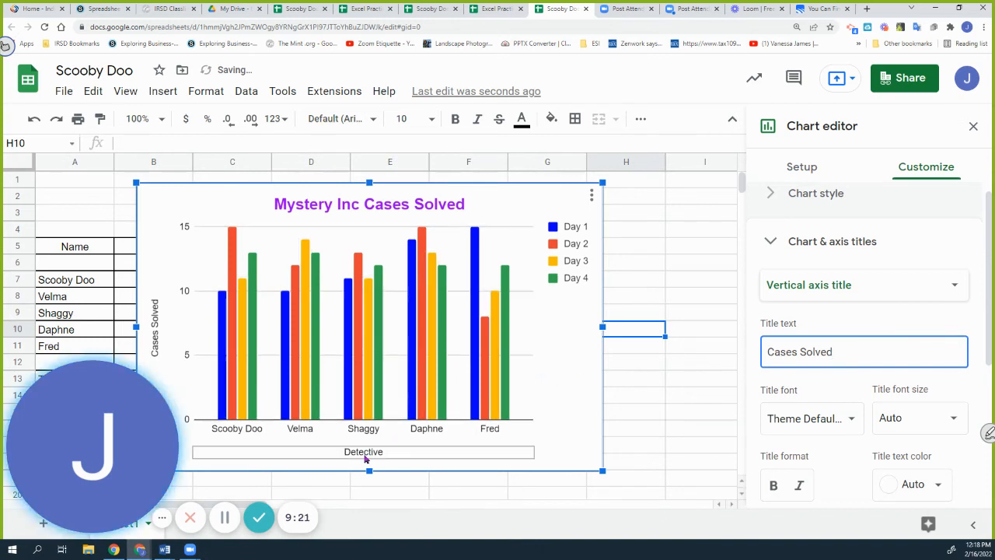
left_click(936, 477)
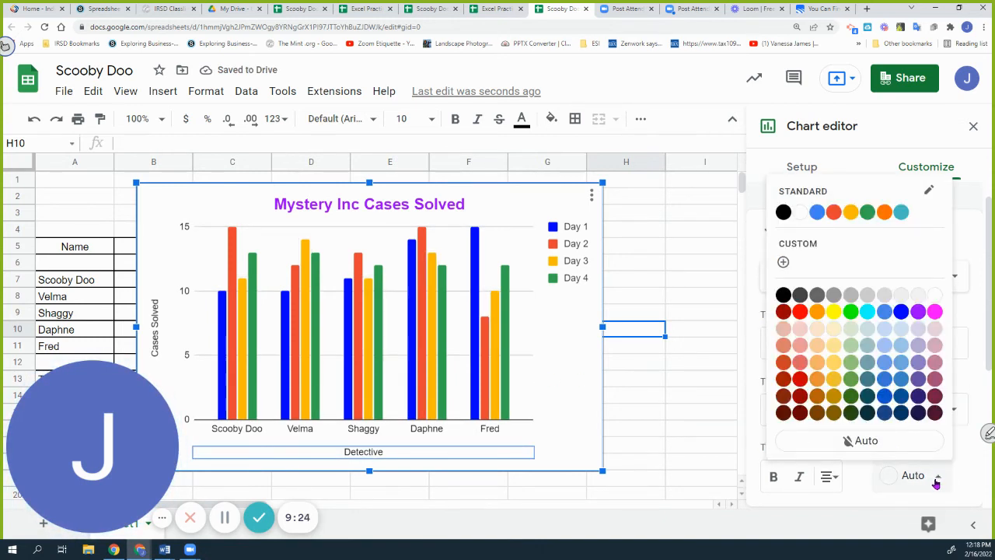
left_click(919, 312)
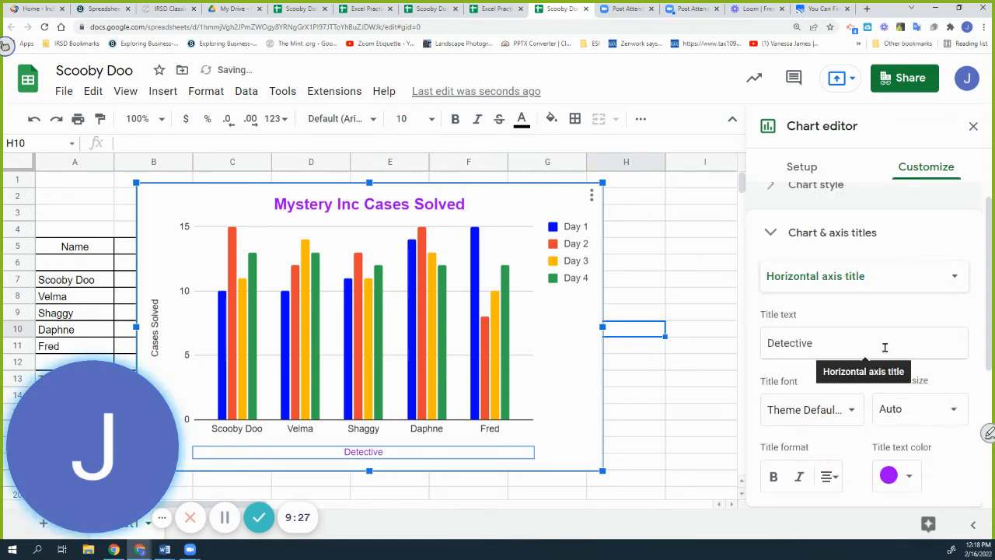
left_click(930, 279)
left_click(778, 298)
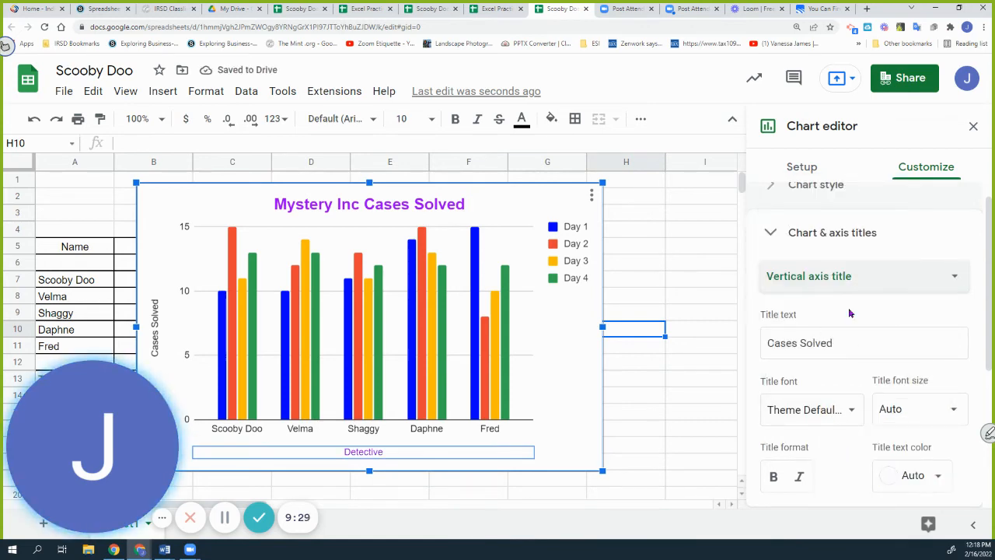
left_click(941, 475)
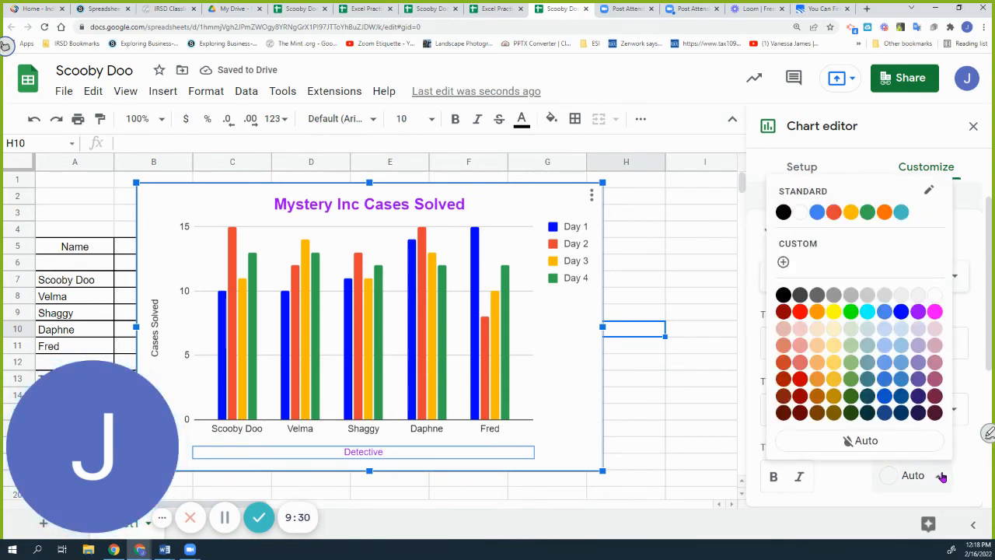
left_click(919, 313)
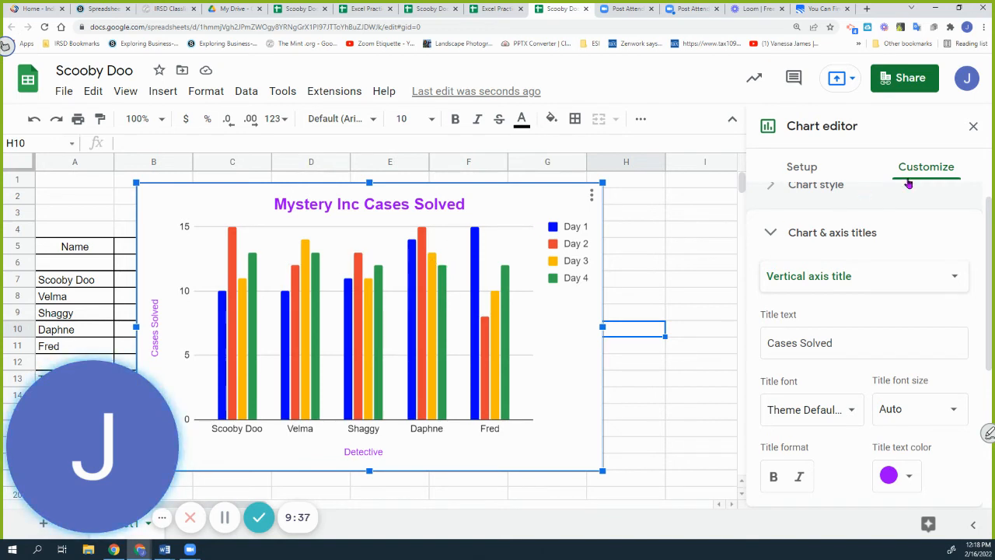
- Try a bright green chart background, replace it with gray, and leave the chart editor
scroll(914, 227, "up", 1)
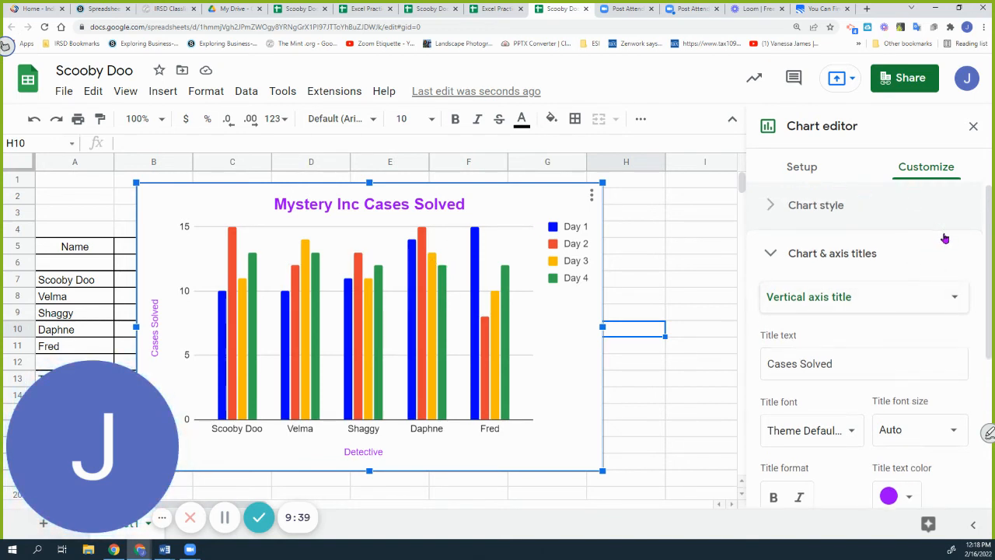
left_click(835, 205)
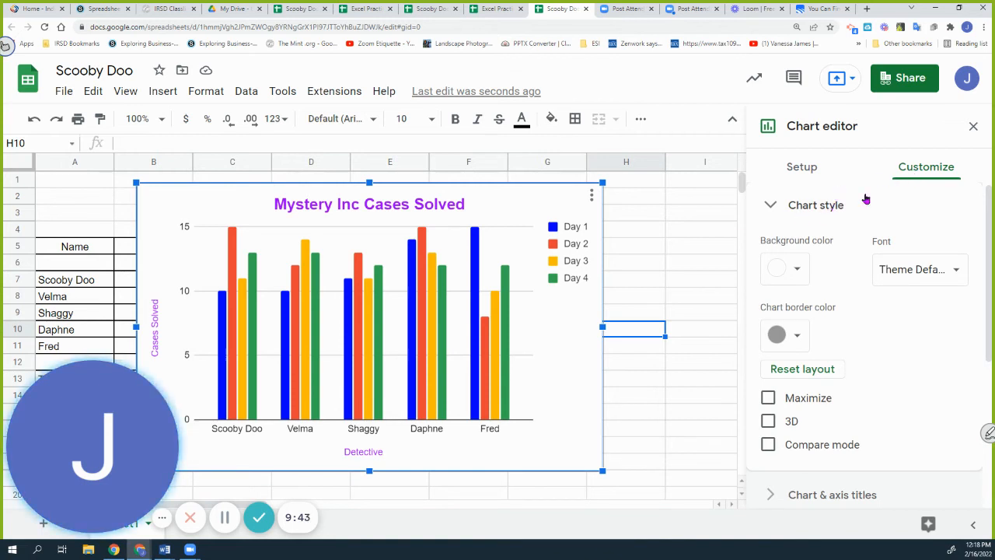
left_click(799, 276)
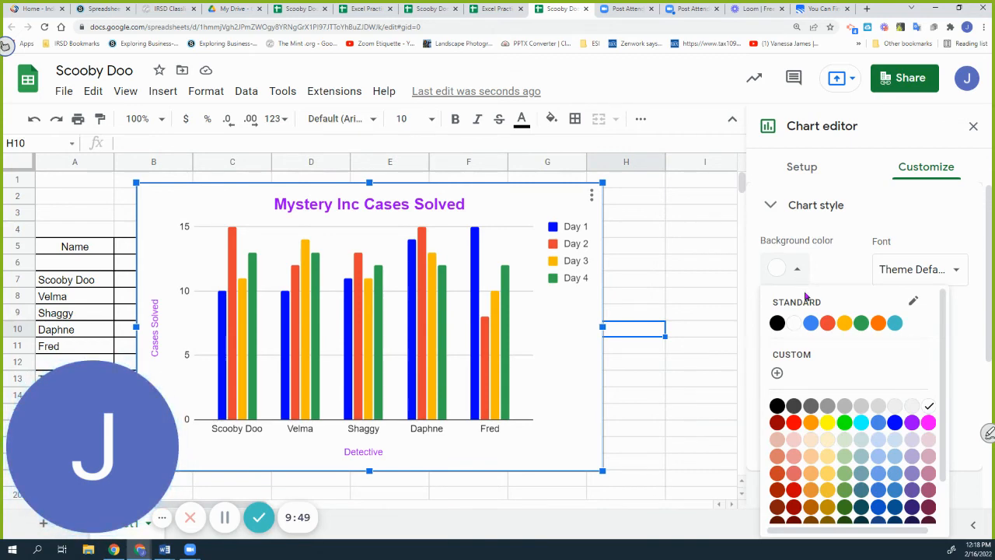
left_click(845, 427)
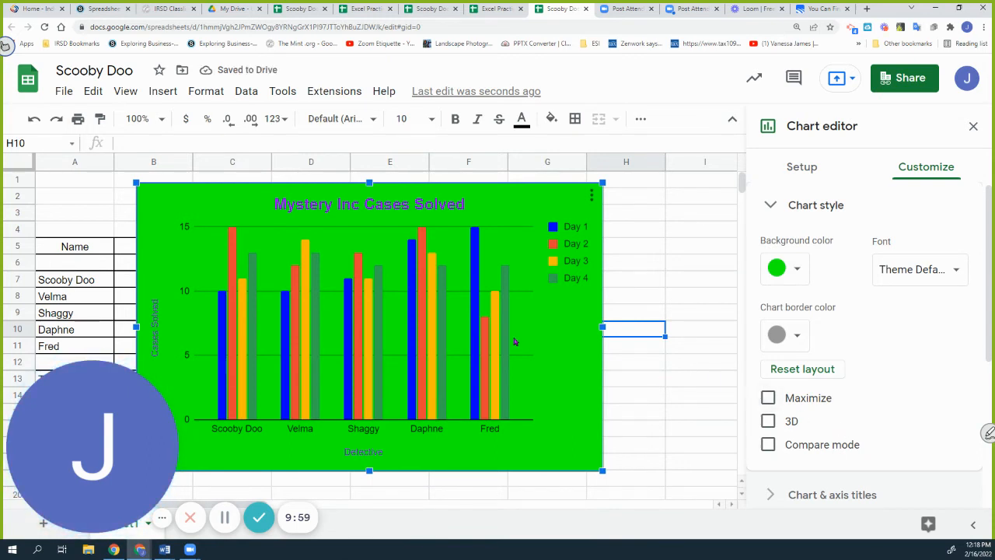
left_click(795, 271)
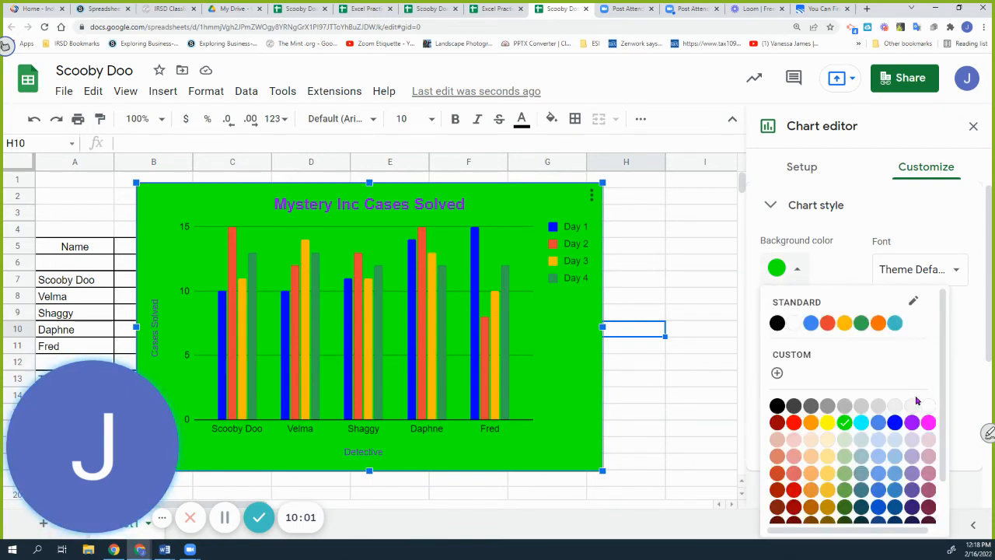
left_click(860, 408)
left_click(694, 416)
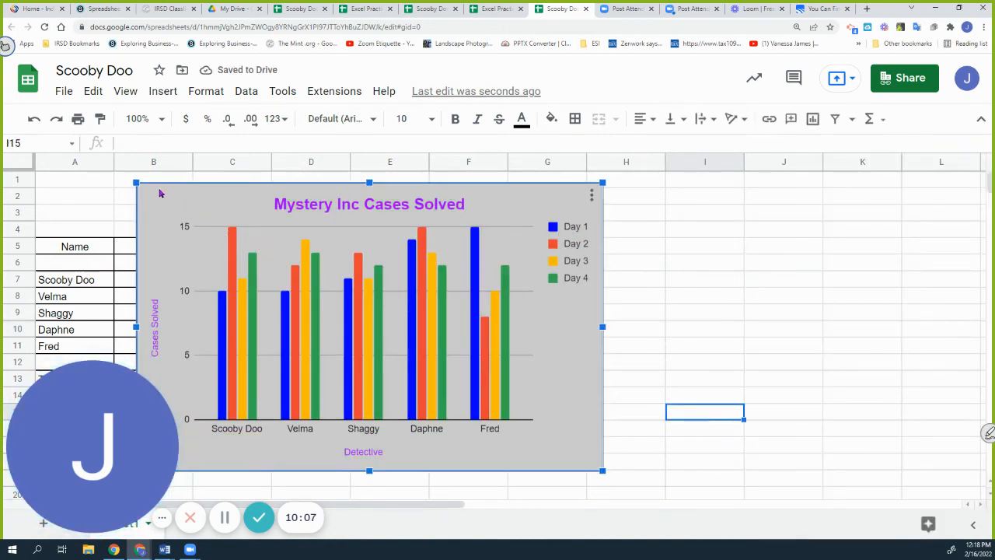
- Move the chart below the data table so that it starts at row 18 under column B
left_click_drag(160, 193, 165, 467)
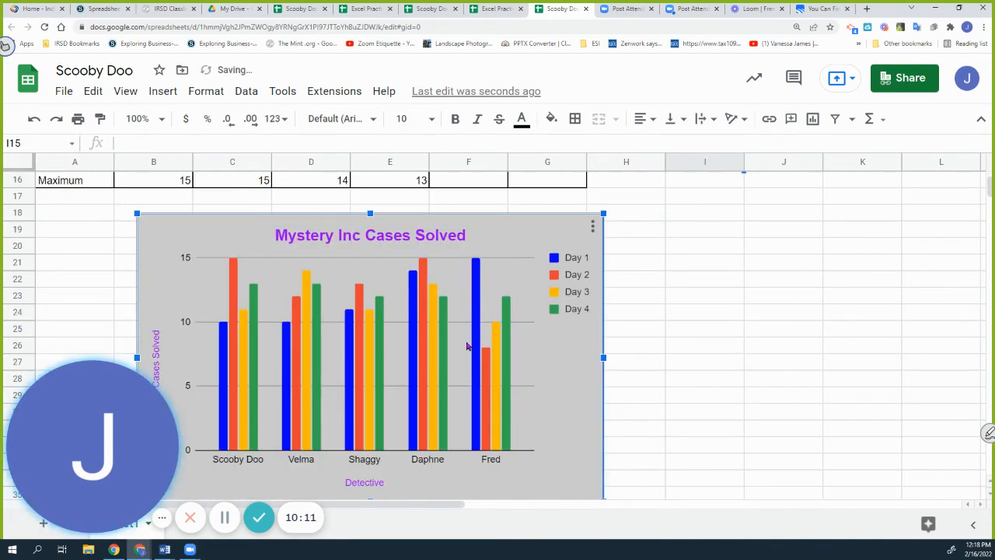
scroll(658, 259, "up", 5)
scroll(658, 259, "up", 3)
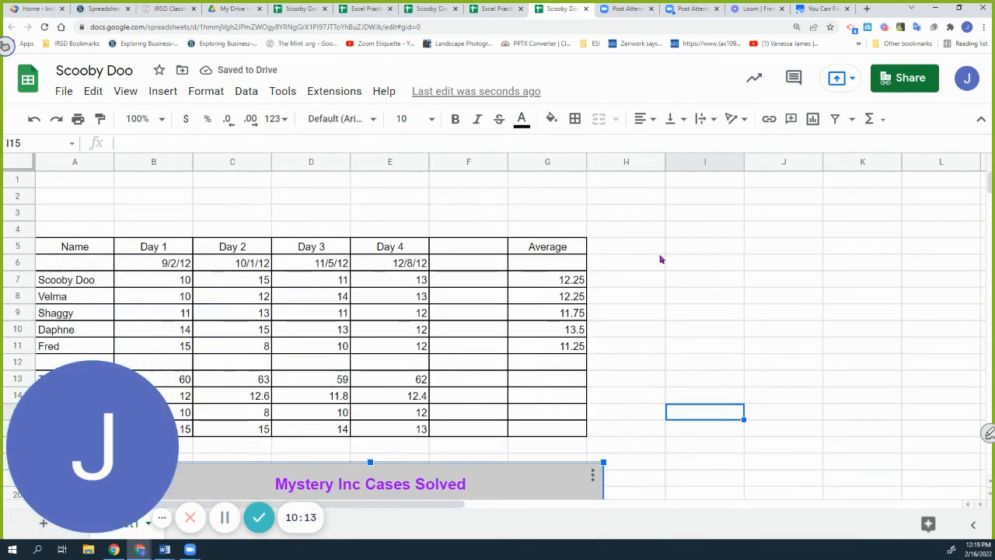
scroll(660, 257, "down", 3)
scroll(659, 257, "up", 3)
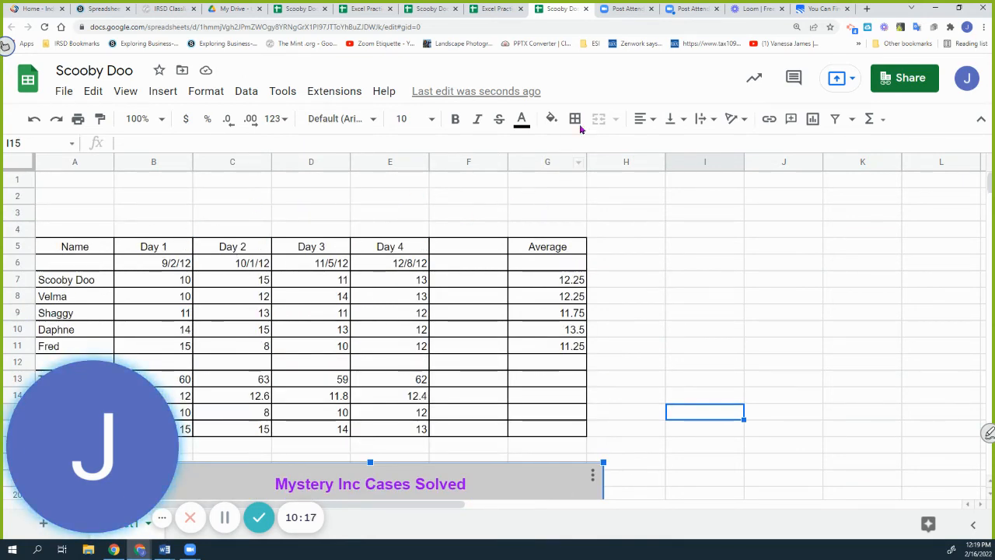
- Switch to a new browser tab and search Google Images for "scooby doo"
left_click(867, 9)
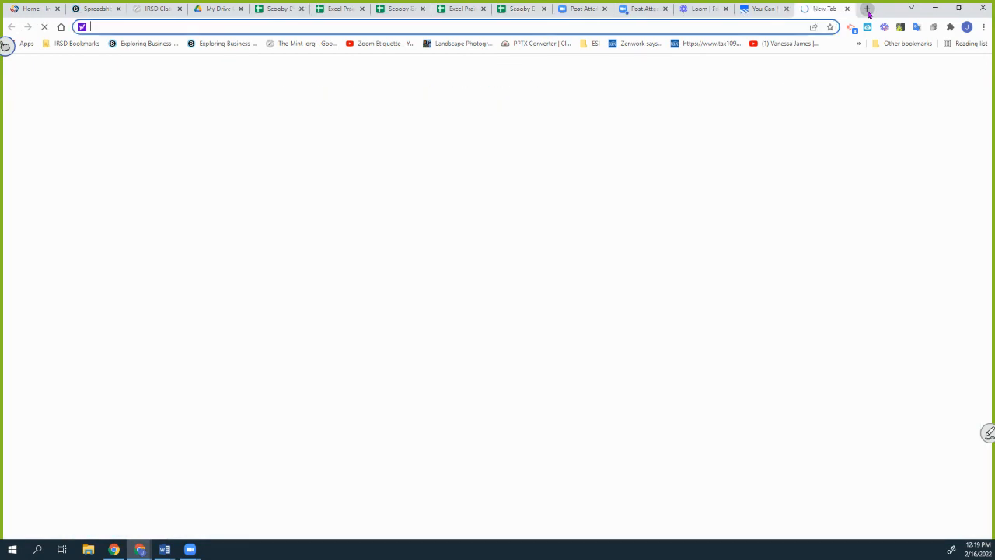
type("goog")
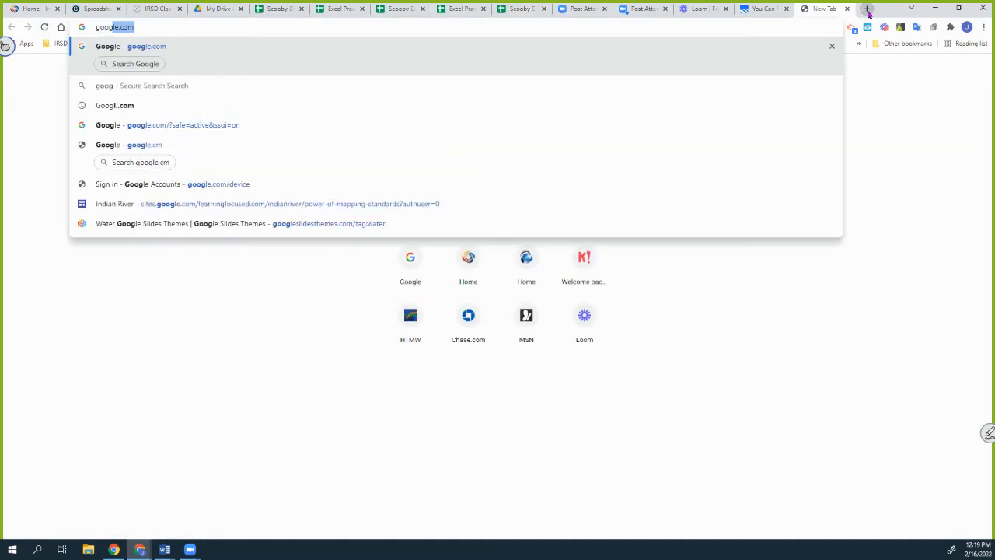
key("Return")
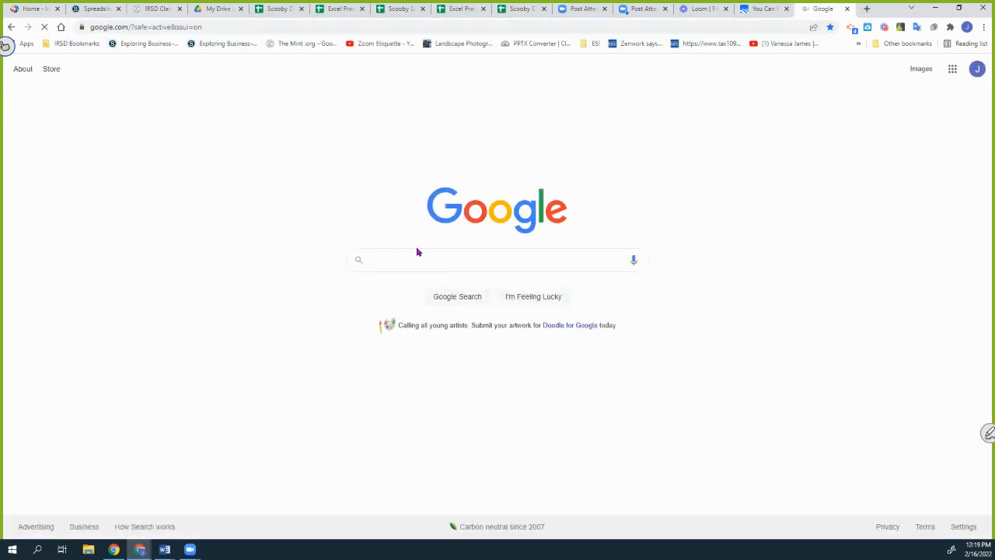
type("scooby doo")
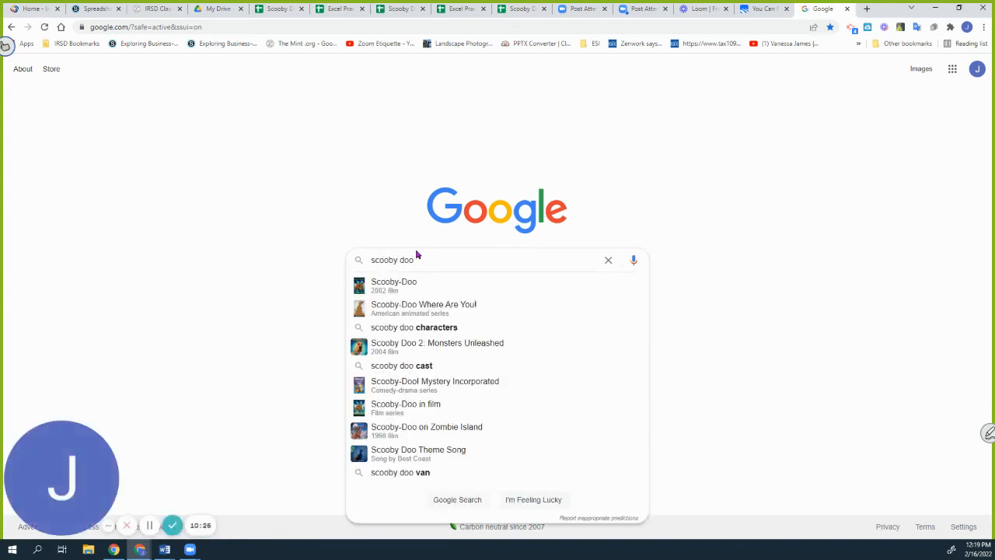
key("Return")
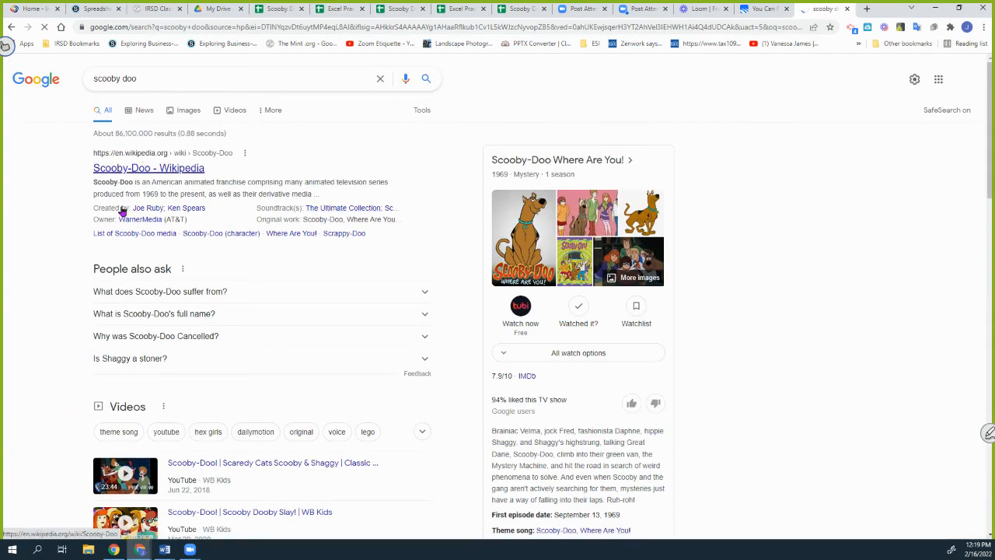
left_click(182, 113)
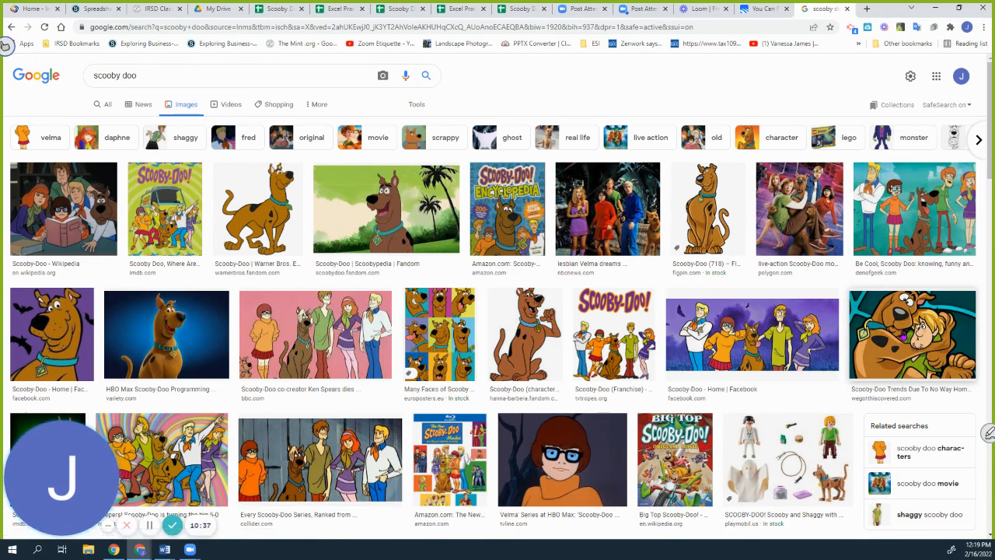
- Open the live-action Scooby-Doo movie picture from Polygon in the image results and copy the image
left_click(804, 204)
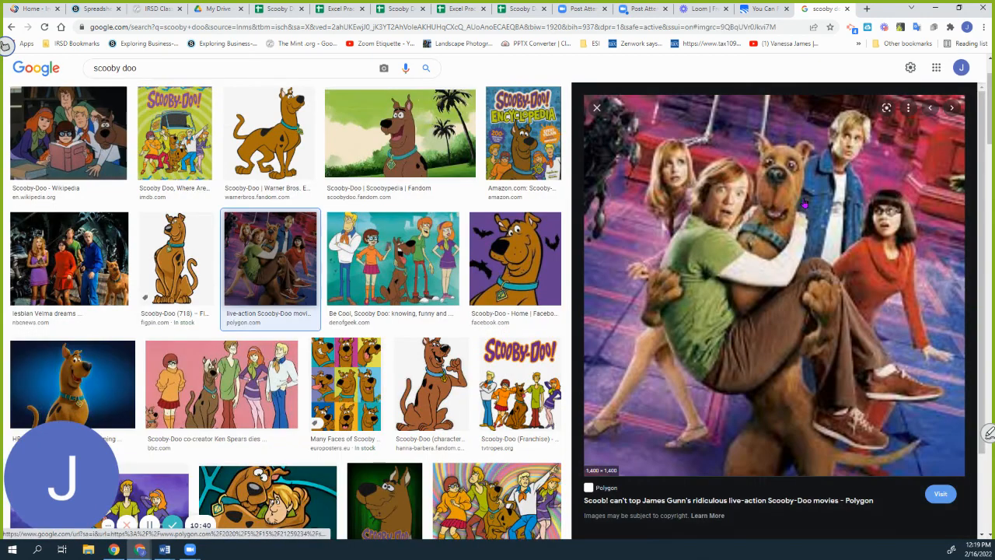
right_click(765, 240)
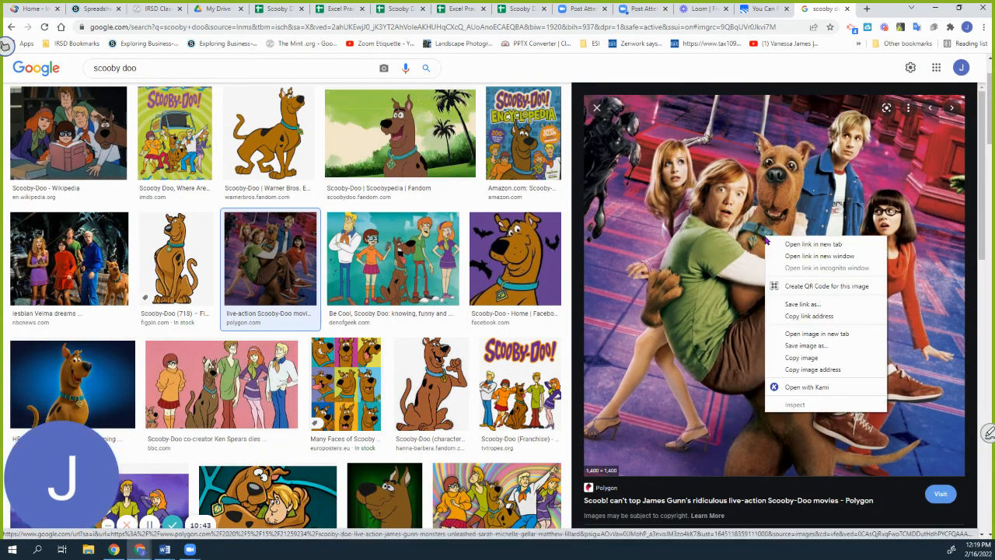
left_click(808, 359)
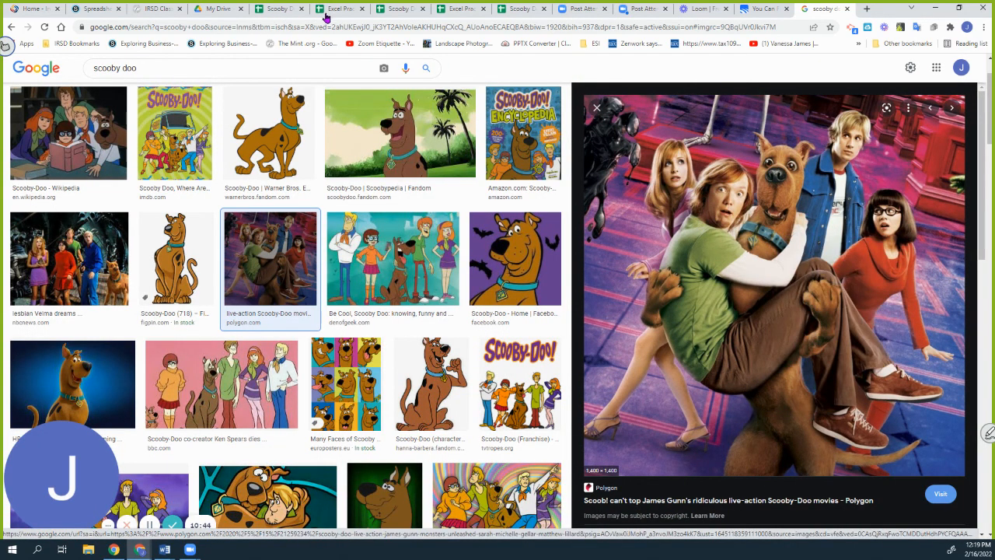
- Return to the Scooby Doo spreadsheet and paste the copied picture at cell I6, beside the data table
left_click(524, 11)
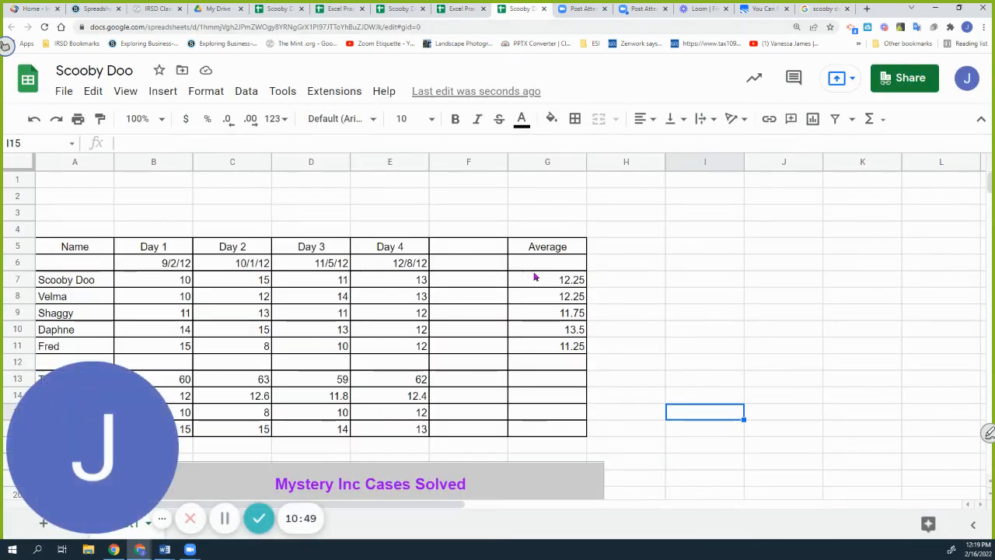
left_click_drag(706, 248, 707, 264)
right_click(706, 266)
left_click(673, 267)
right_click(674, 267)
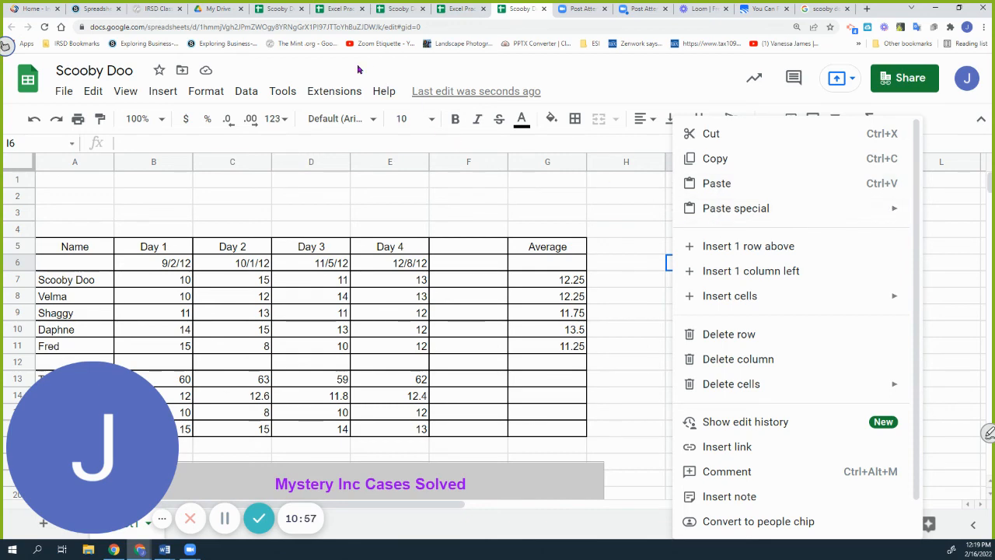
left_click(164, 93)
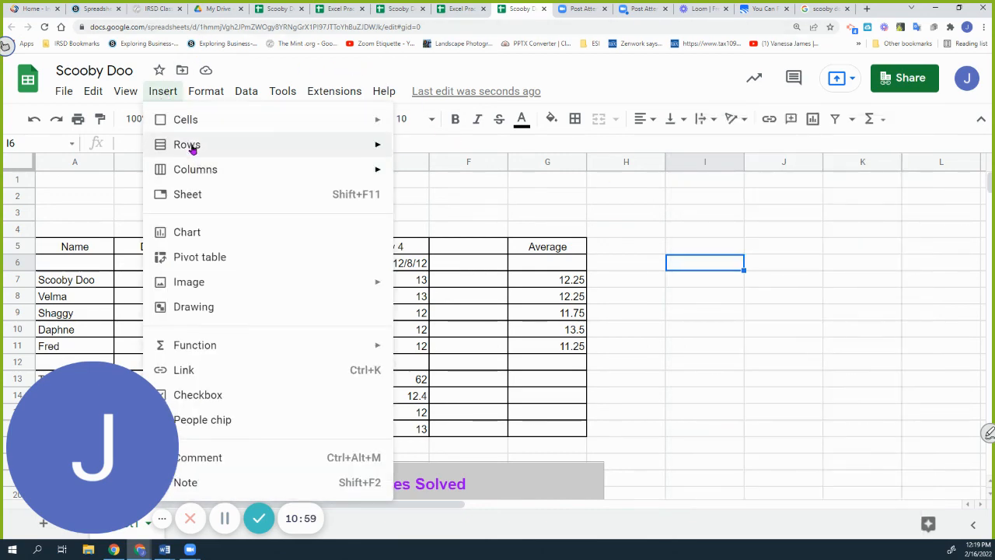
right_click(688, 266)
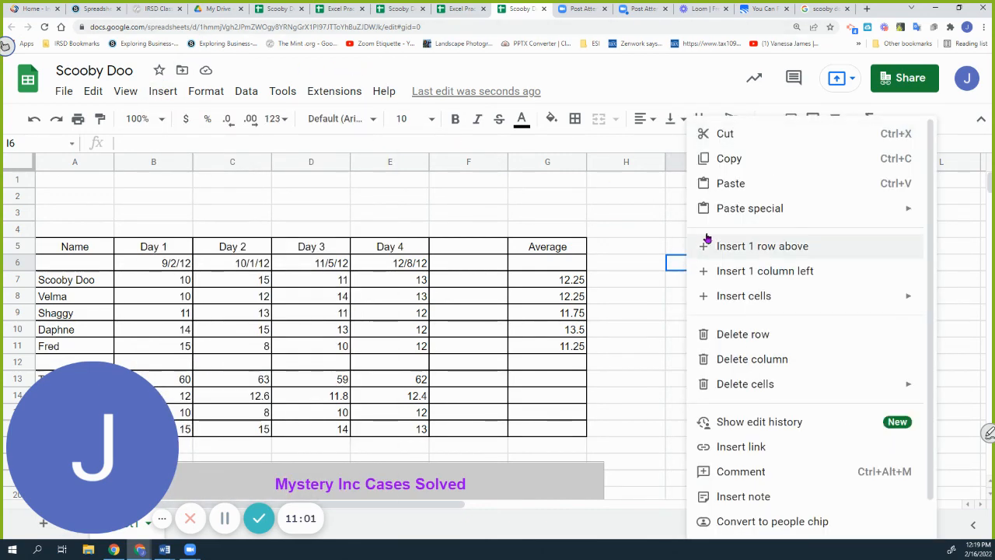
left_click(727, 189)
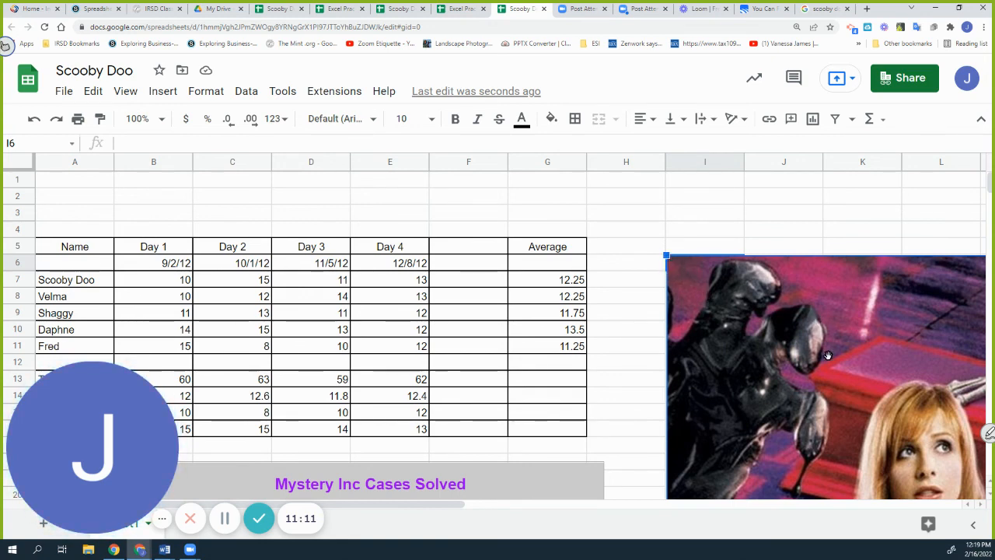
- Shrink the pasted picture to about seven columns wide and place its upper-left corner at cell E2
left_click_drag(828, 356, 246, 339)
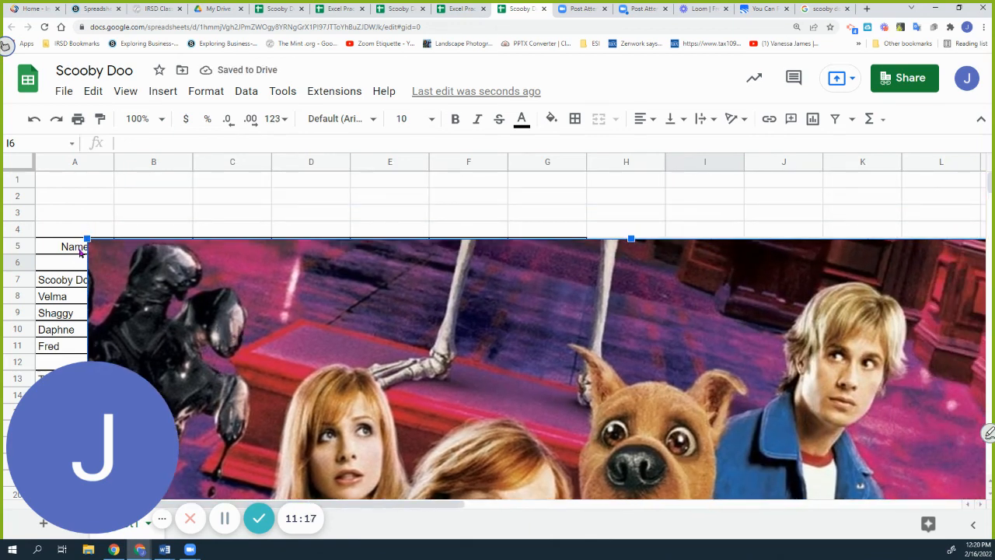
left_click_drag(549, 240, 548, 485)
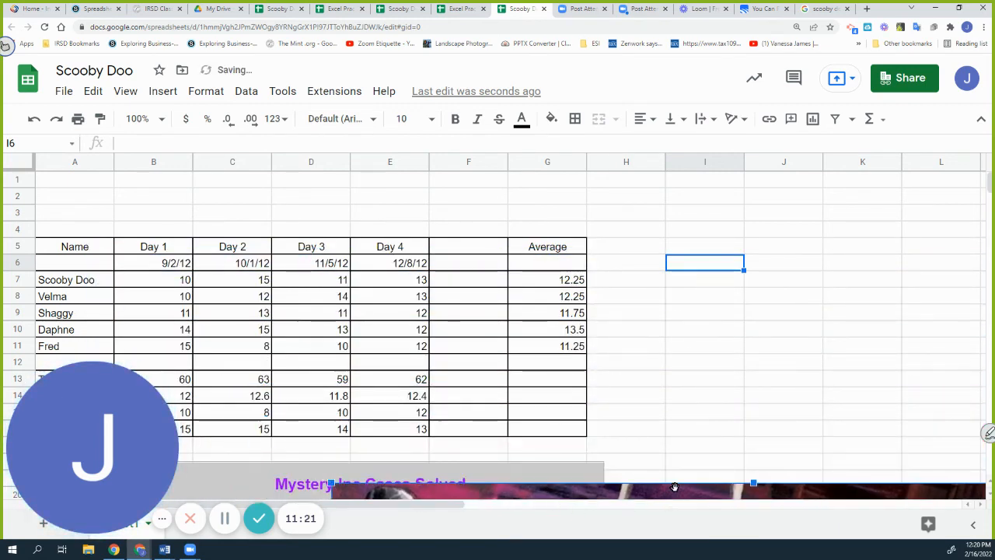
left_click_drag(689, 496, 613, 167)
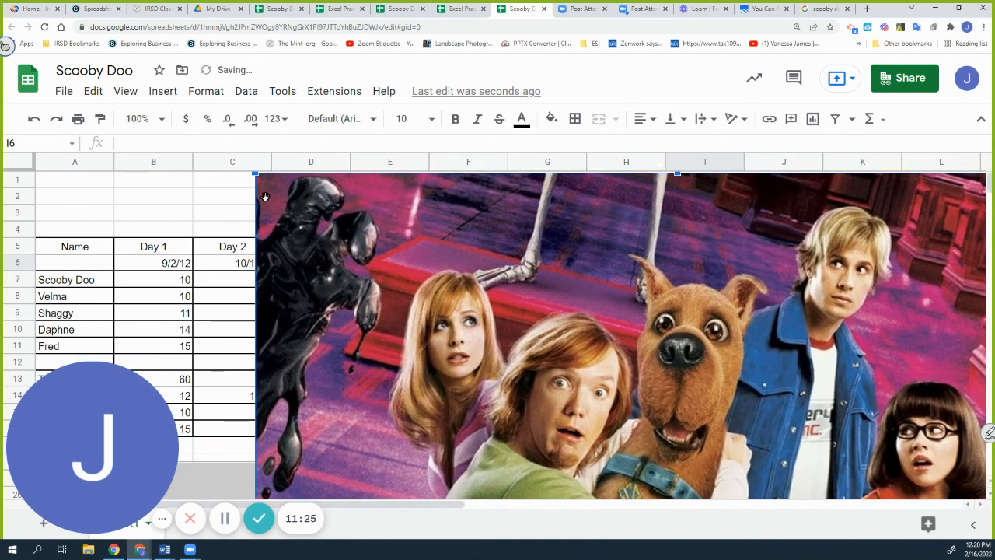
left_click_drag(303, 235, 280, 227)
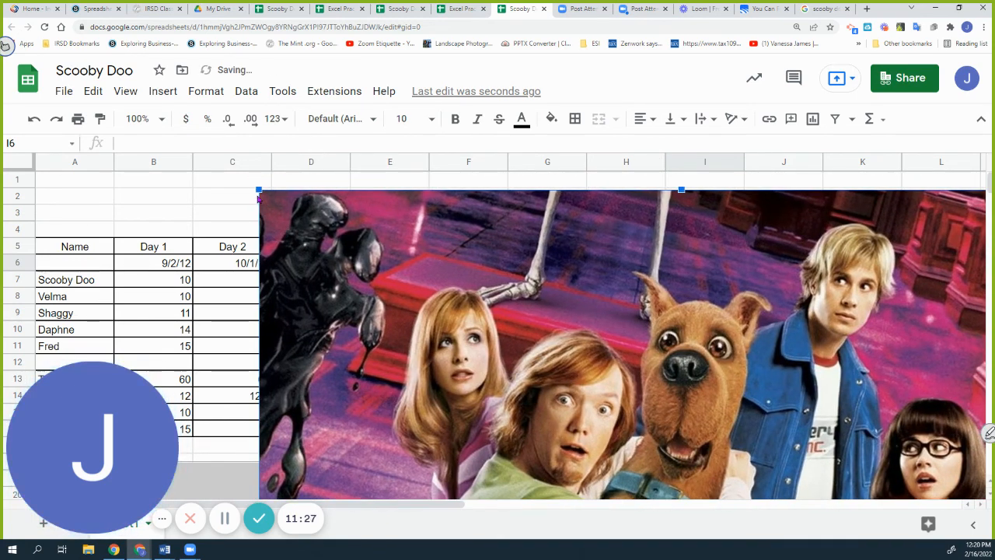
left_click_drag(258, 189, 629, 491)
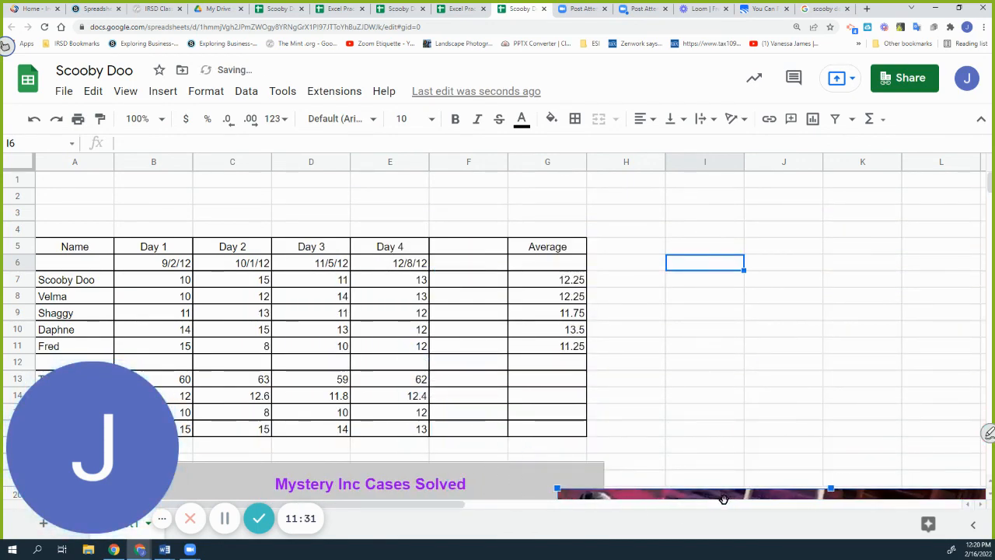
left_click_drag(723, 498, 517, 180)
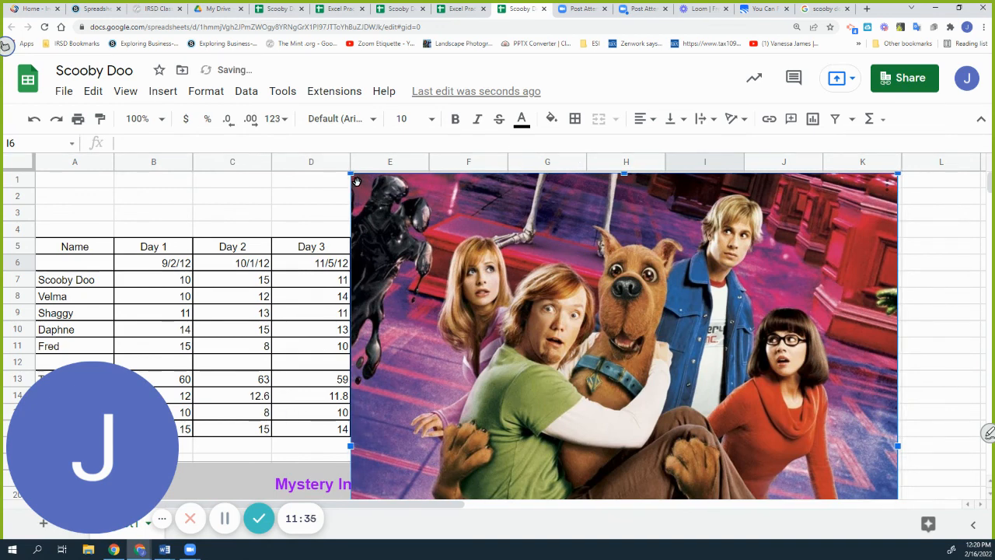
left_click_drag(357, 182, 357, 206)
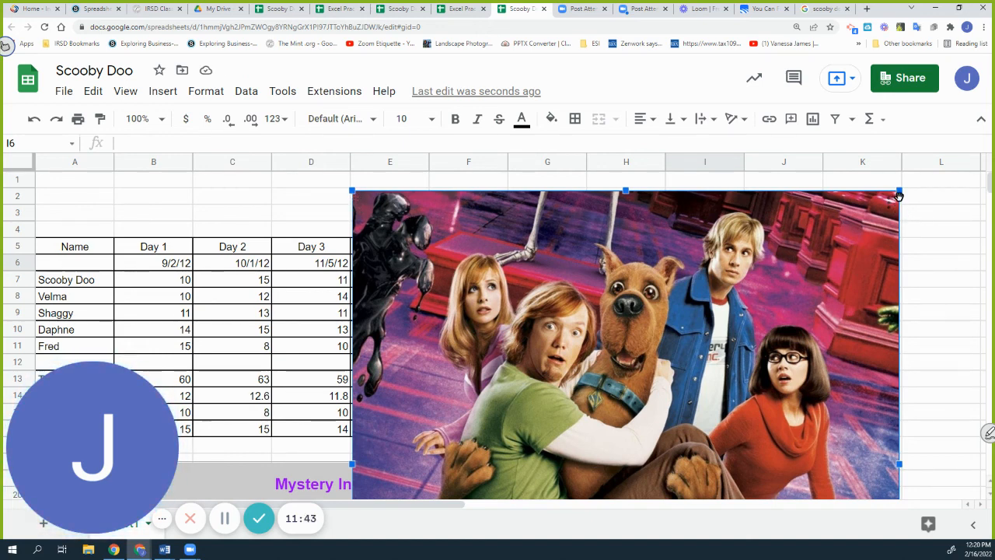
- Shrink the picture further in two stages, moving it fully into view between them, until it is slightly wider than one column
left_click_drag(902, 195, 603, 489)
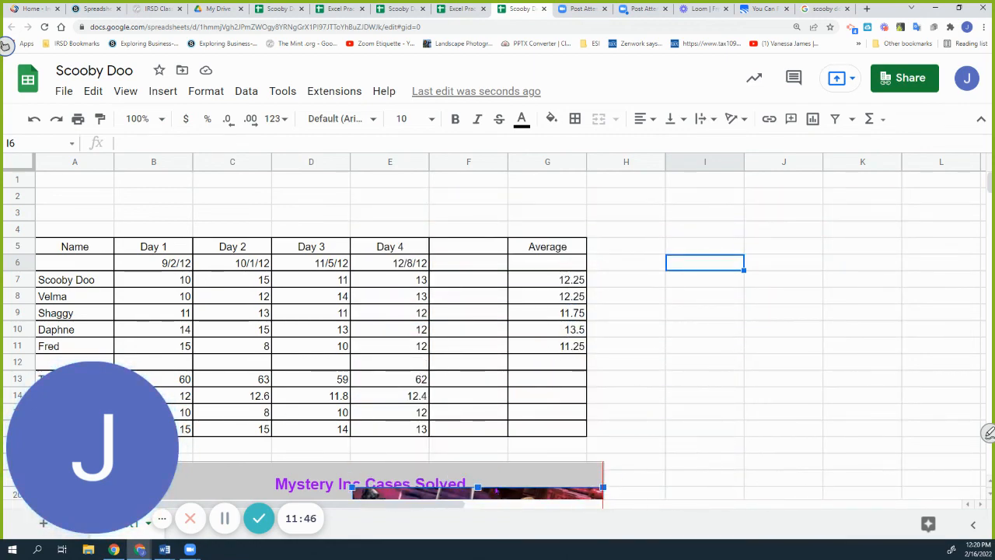
left_click(560, 503)
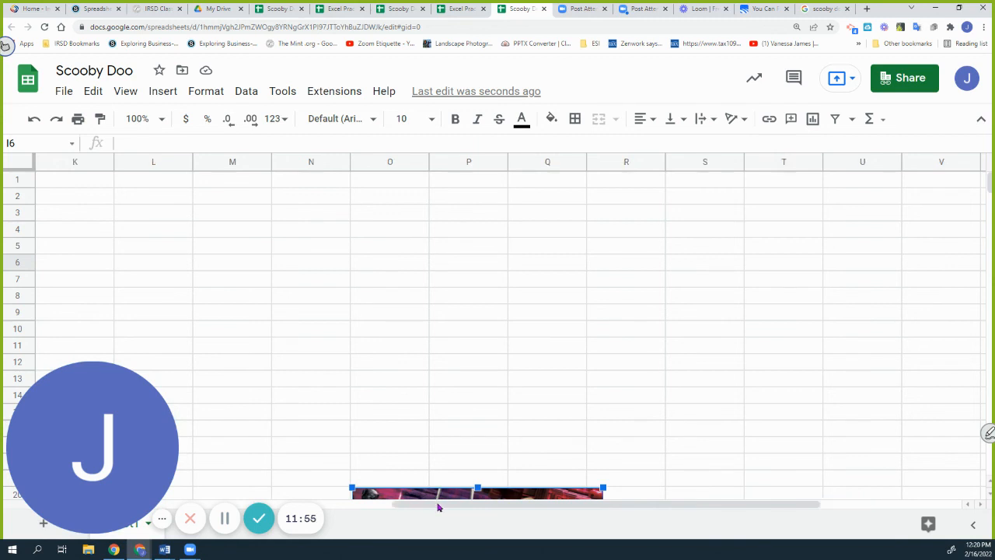
left_click(437, 506)
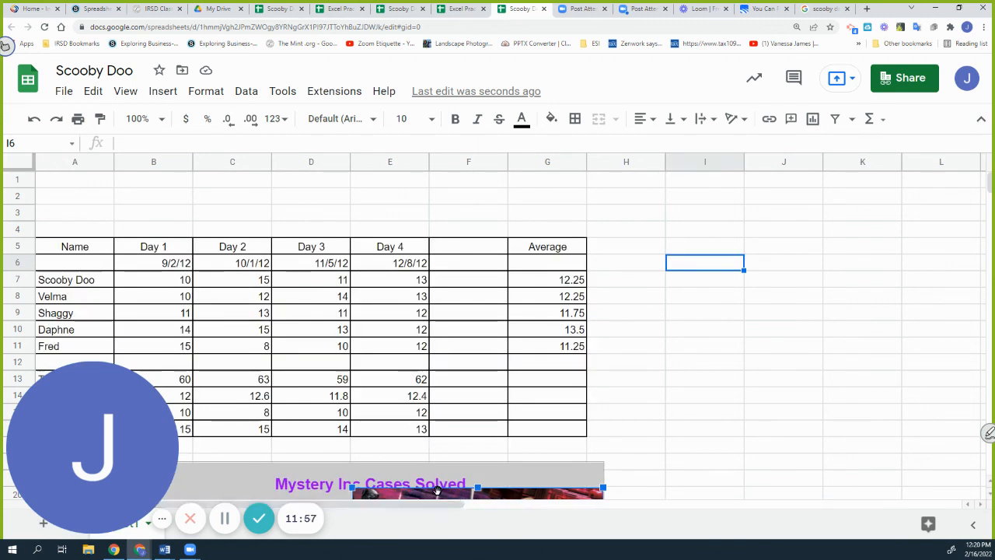
left_click_drag(436, 496, 463, 201)
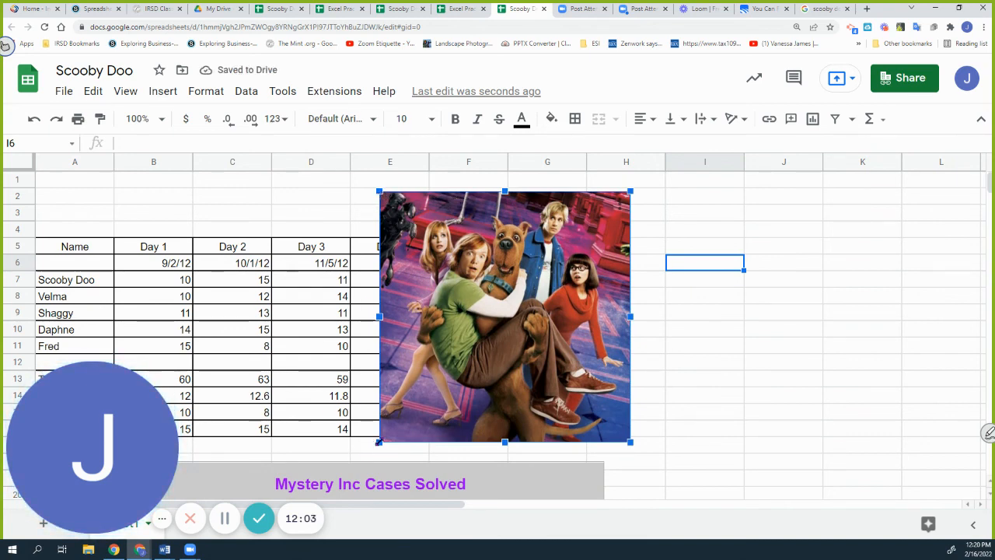
left_click_drag(378, 442, 583, 476)
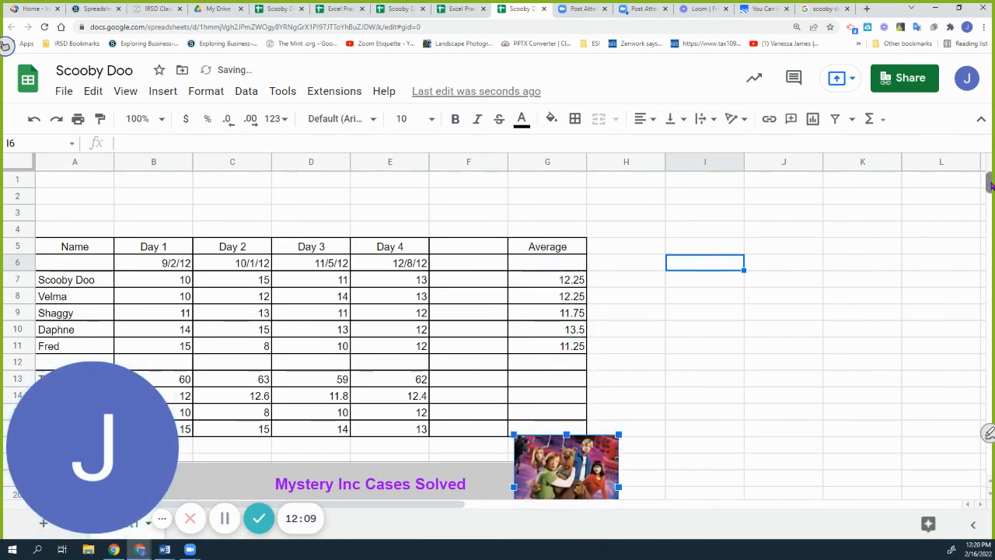
- Move the picture onto the chart's lower-right corner and shrink it to a little over three rows tall
left_click_drag(990, 185, 990, 191)
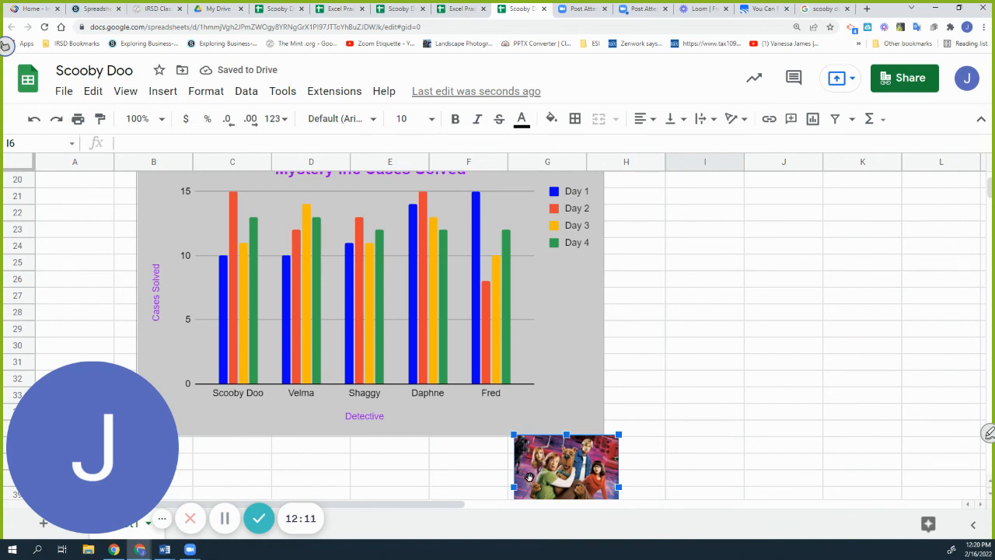
left_click_drag(529, 476, 532, 357)
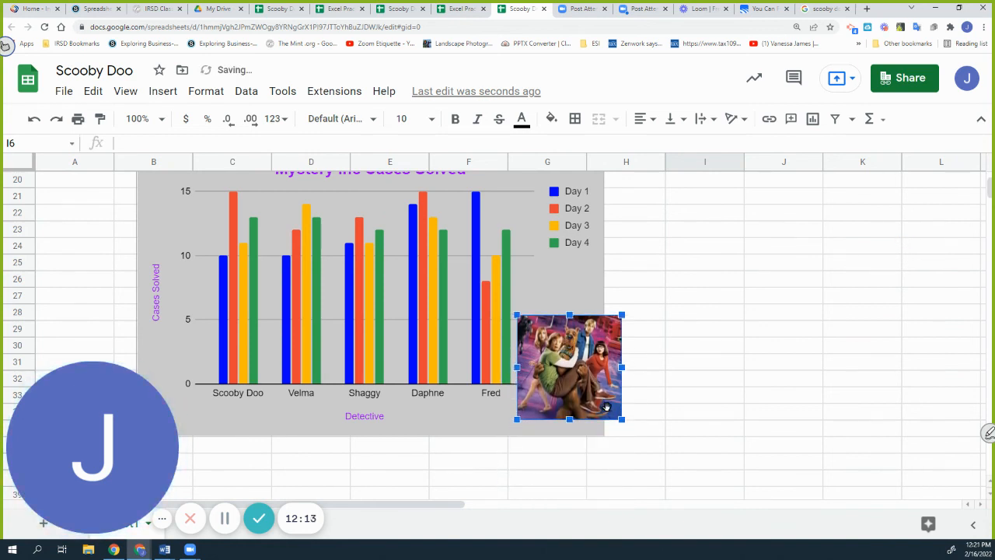
left_click(623, 424)
left_click(609, 404)
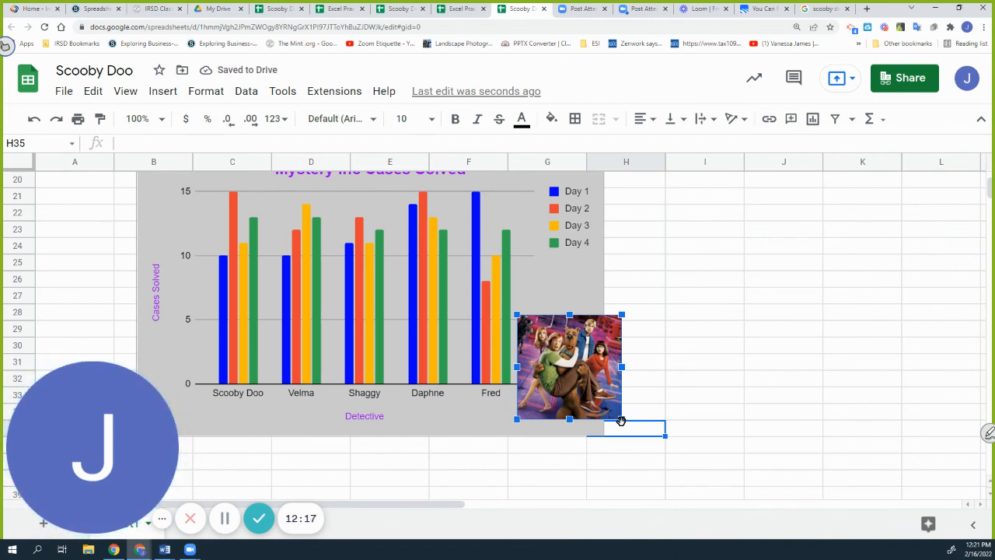
left_click_drag(622, 421, 621, 421)
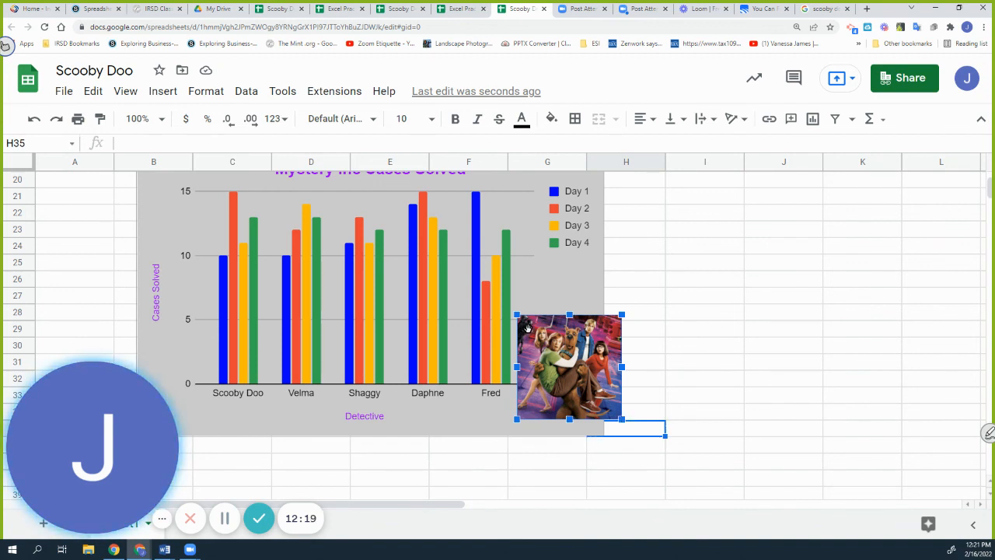
left_click(669, 346)
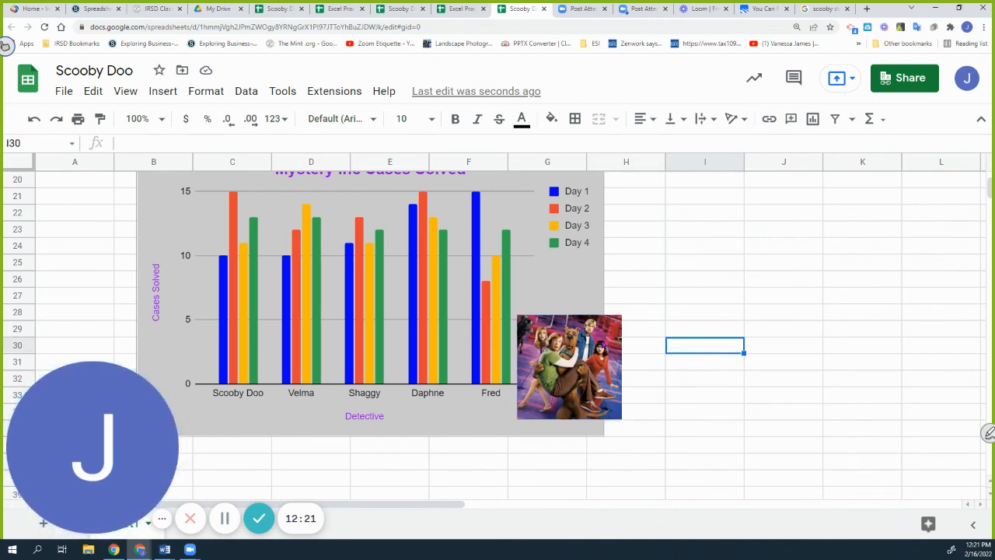
left_click_drag(622, 314, 573, 365)
- Move the small picture off the chart and up into column A, rows 1 to 4, above the Name header
left_click_drag(545, 403, 754, 243)
scroll(754, 243, "up", 3)
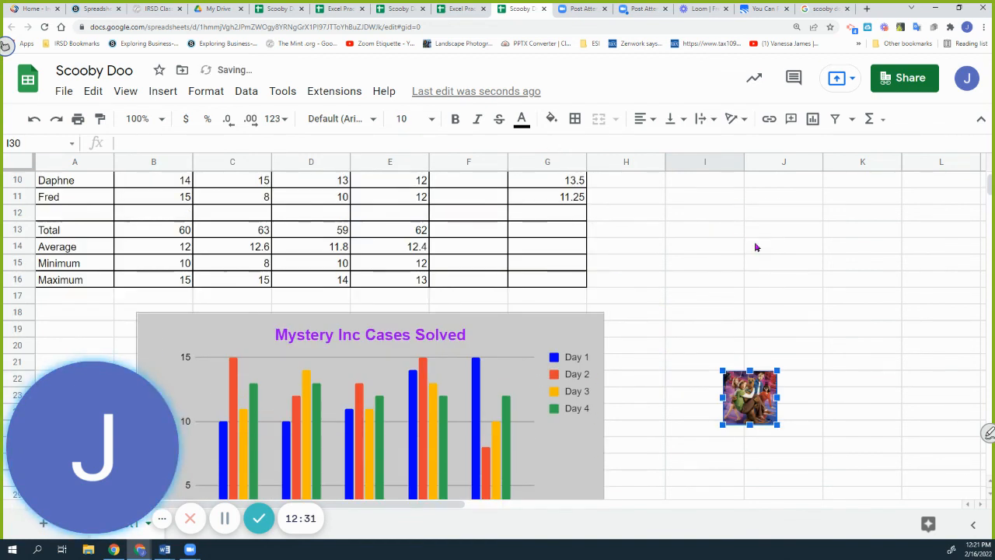
left_click_drag(734, 379, 688, 195)
scroll(688, 258, "up", 2)
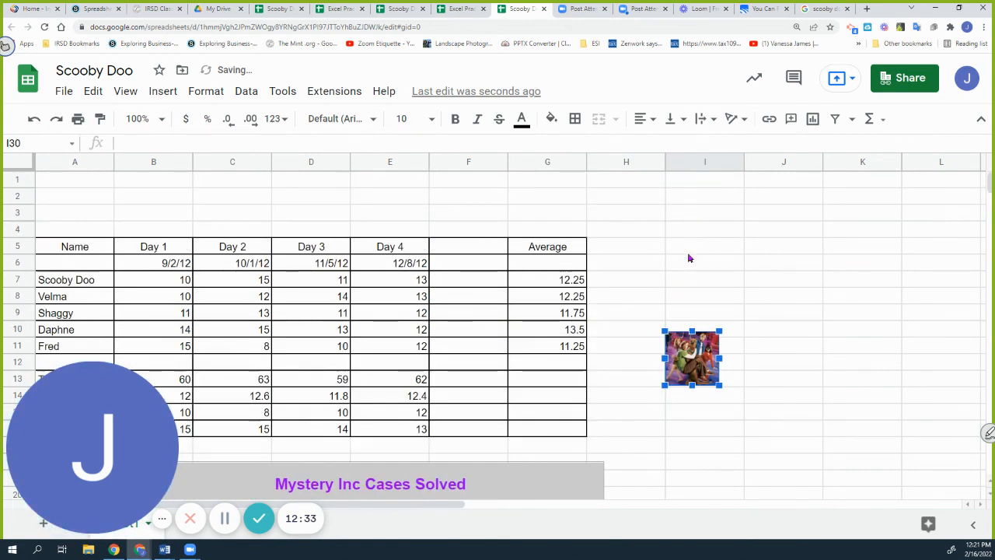
left_click_drag(685, 360, 26, 184)
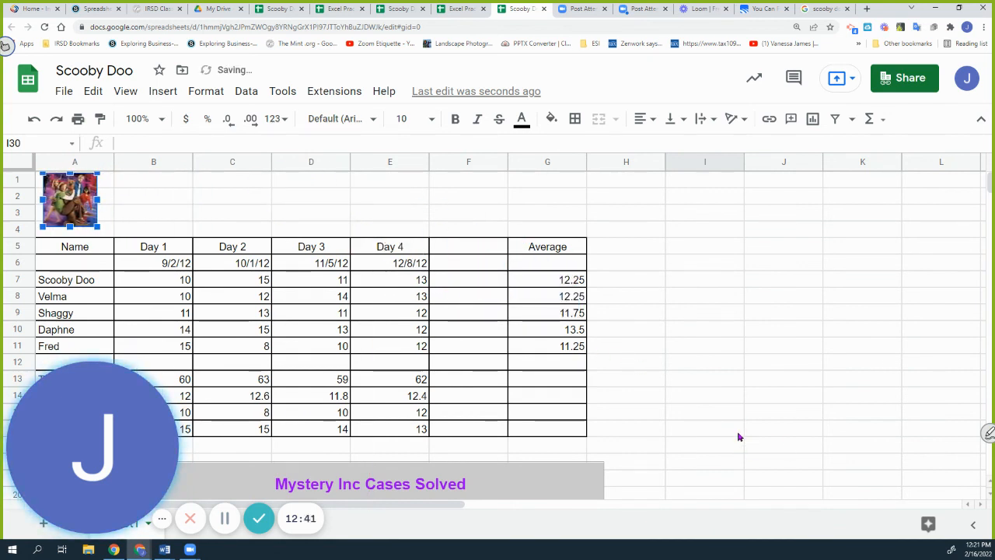